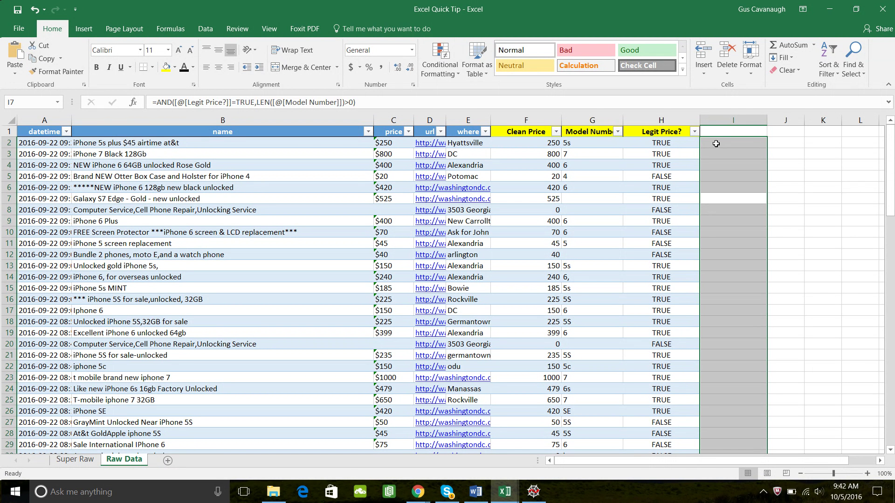
Step: Inspect the Model Number formula in G2 and the Legit Price? formula beside it
click(716, 143)
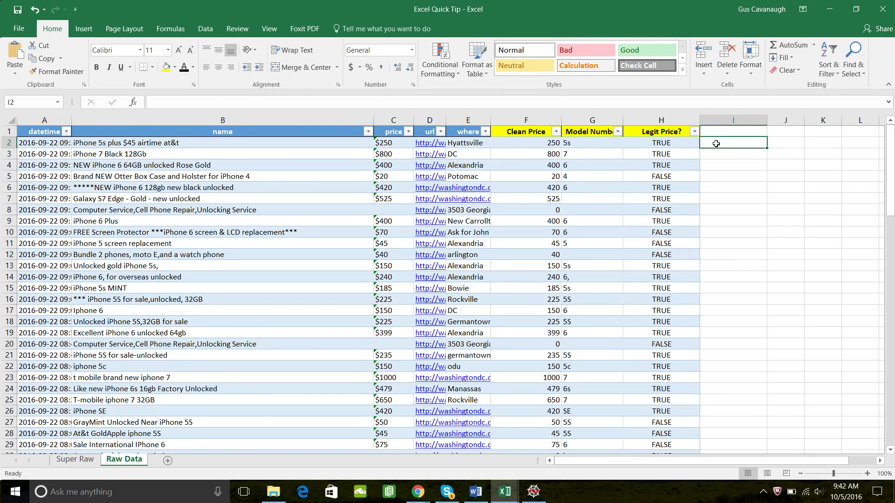
key(Left)
key(Left)
key(Left)
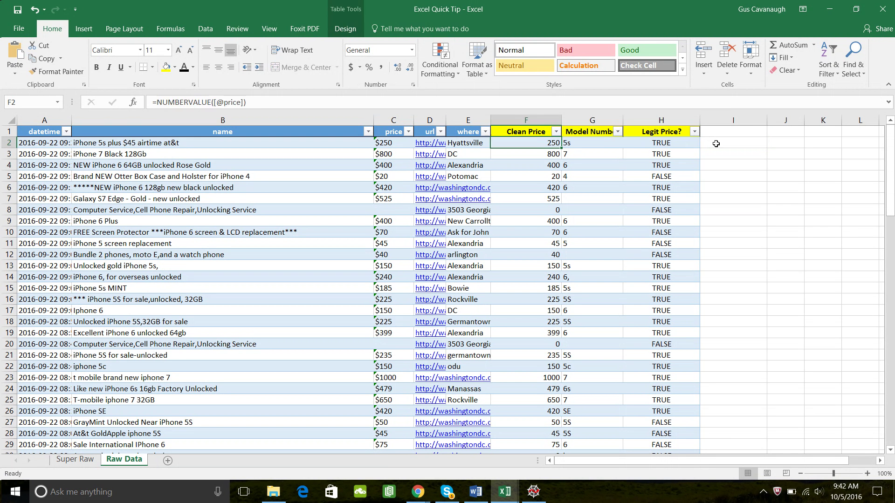
key(Right)
key(Right)
key(Right)
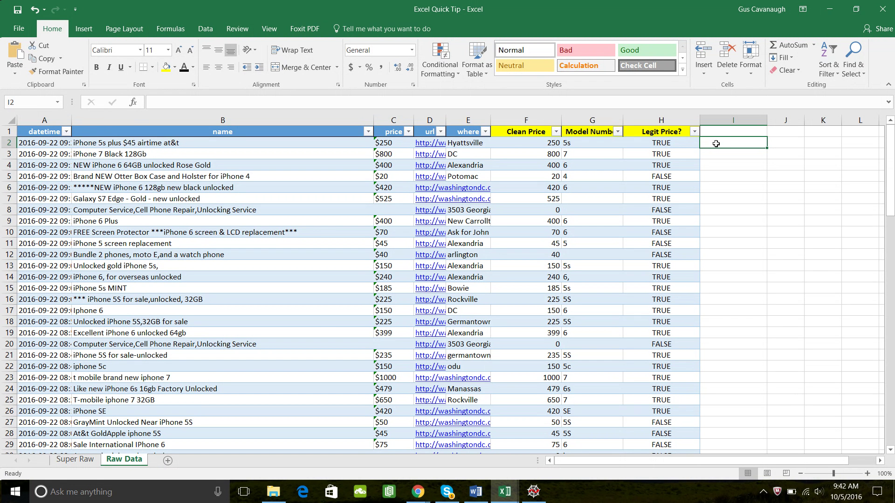
key(Left)
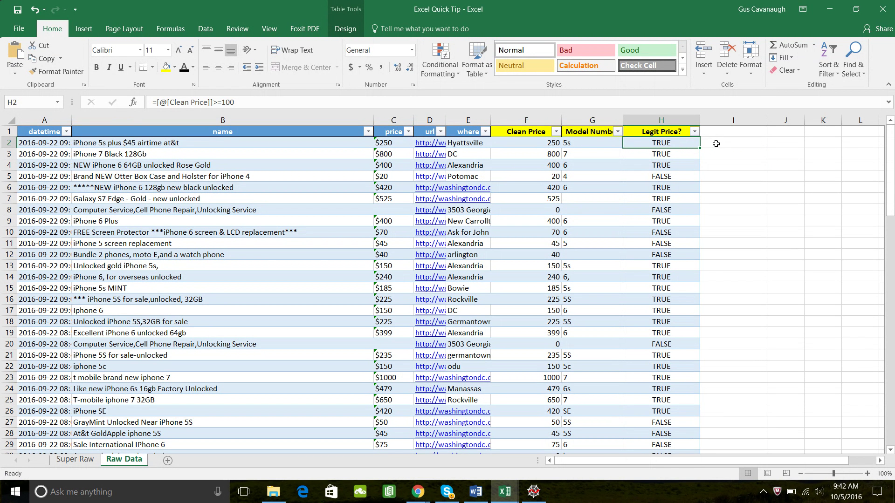
key(Left)
key(Down)
key(Down)
key(Down)
key(Down)
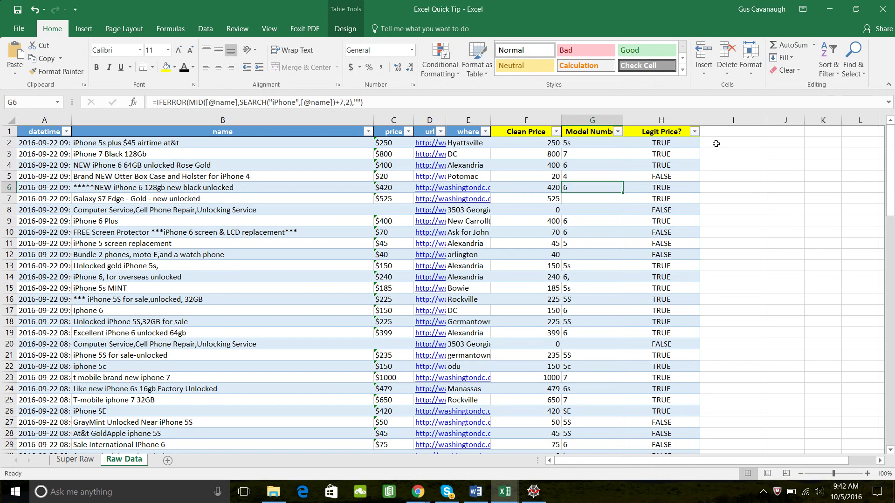
Step: Examine row 7's listing name and Clean Price, confirming its Model Number in G7 is blank
key(Down)
key(Left)
key(Left)
key(Left)
key(Right)
key(Right)
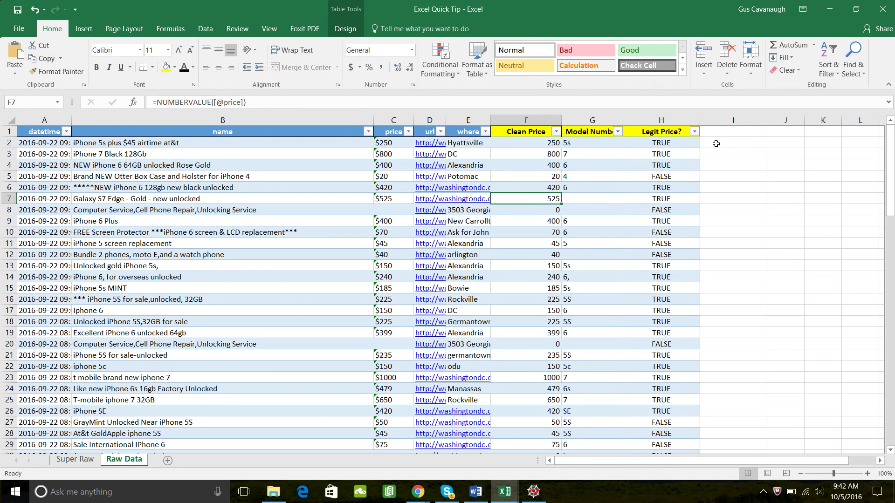
key(Right)
key(Right)
key(Left)
key(Left)
key(Left)
key(Left)
key(Left)
key(Left)
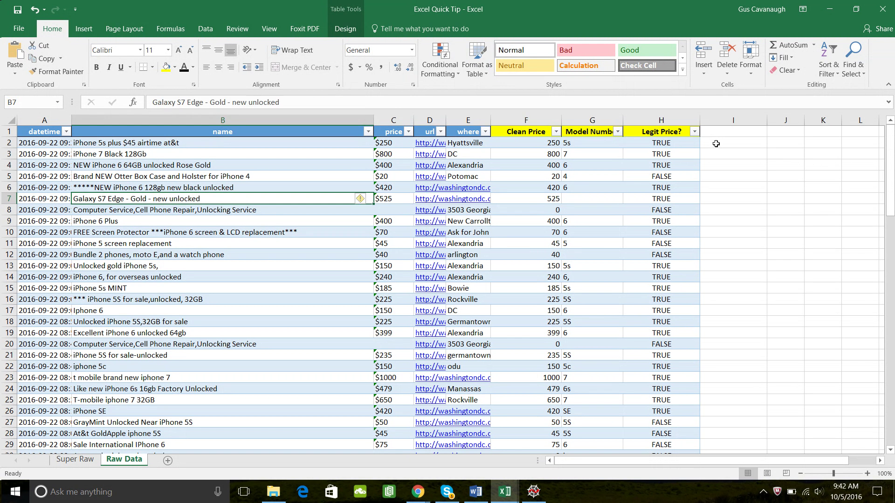
key(Right)
key(Right)
key(Right)
key(Right)
key(Right)
key(Right)
key(Left)
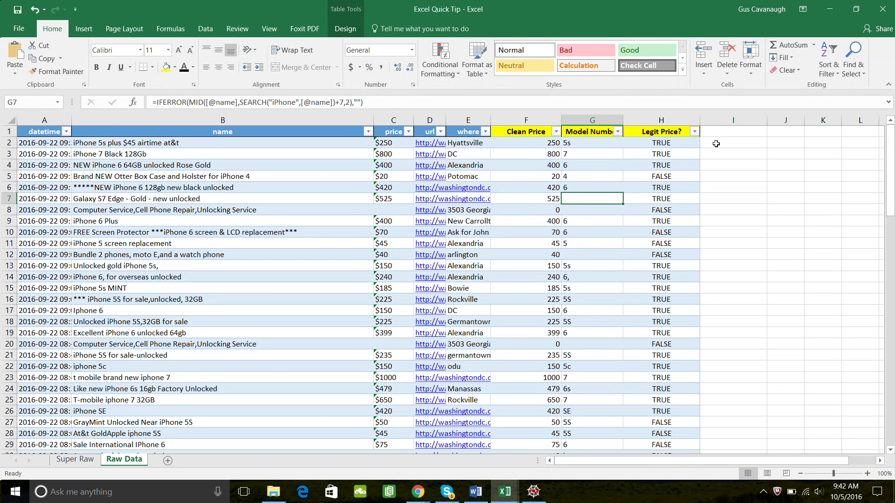
key(Left)
key(Left)
key(Left)
key(Left)
key(Left)
key(Left)
key(Right)
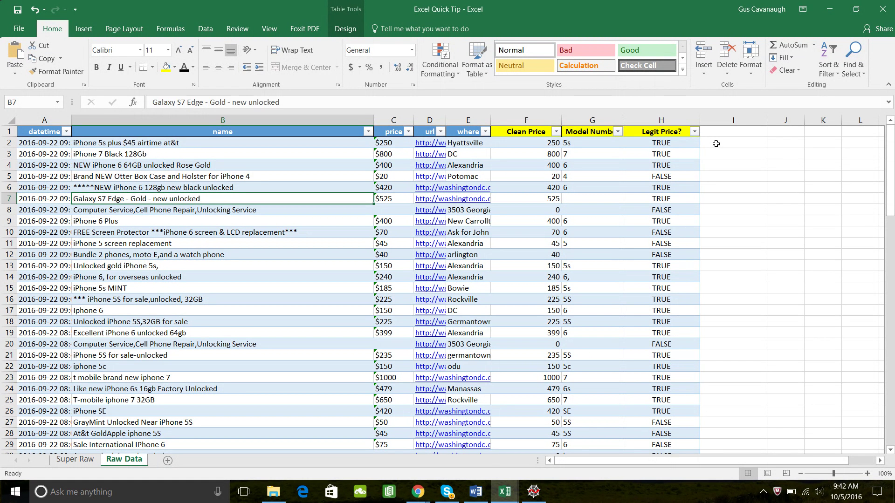
key(Right)
key(Right)
key(Right)
key(Right)
key(Right)
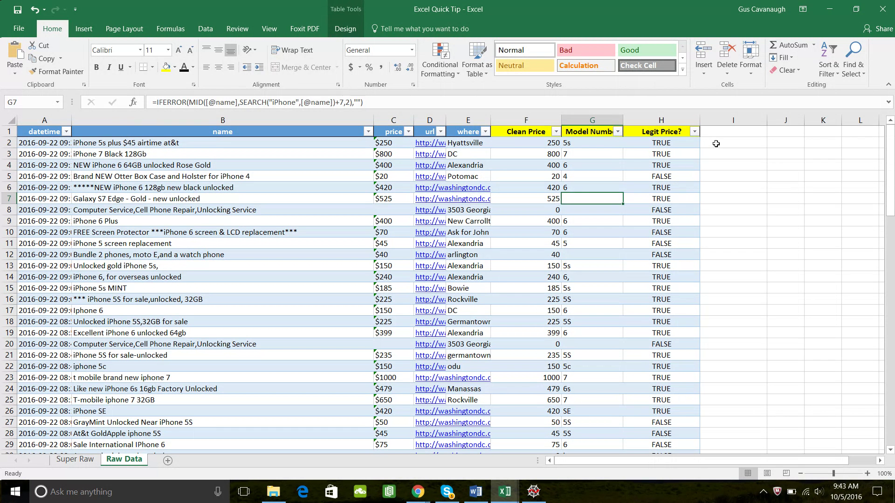
Step: Review the Legit Price? formula in H4 and the blank Model Number result in G7
key(Right)
key(Right)
key(ctrl+Up)
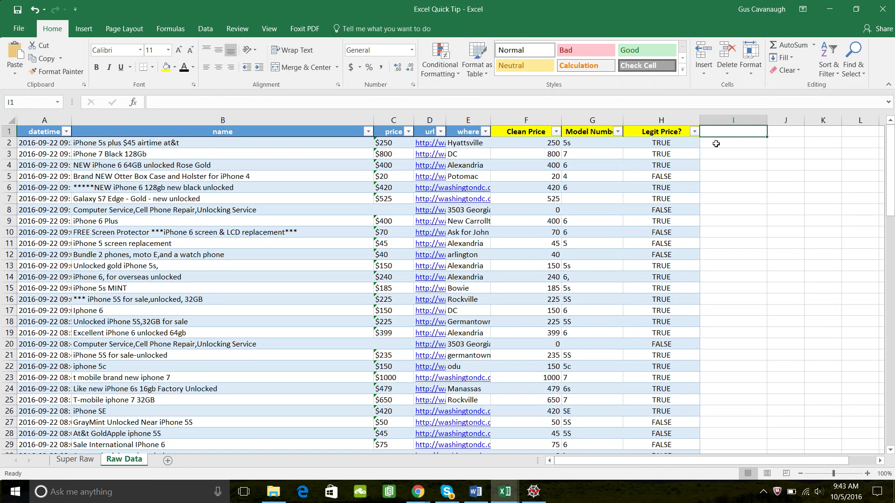
key(Down)
key(Down)
key(Left)
key(Down)
key(Down)
key(Down)
key(Down)
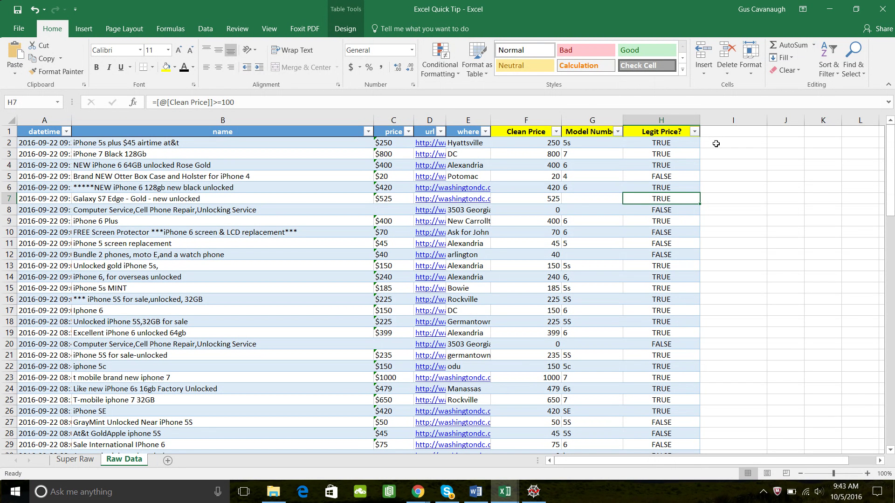
key(Left)
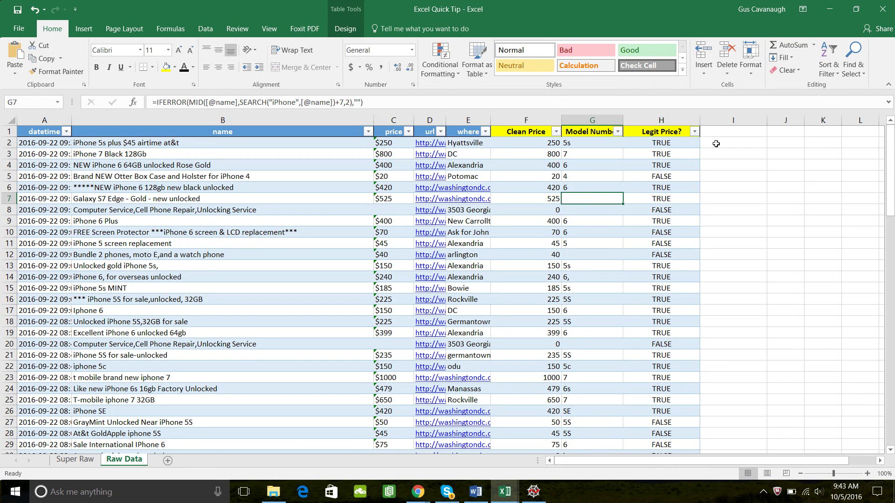
key(Up)
key(Up)
key(Up)
key(Up)
key(Up)
key(Up)
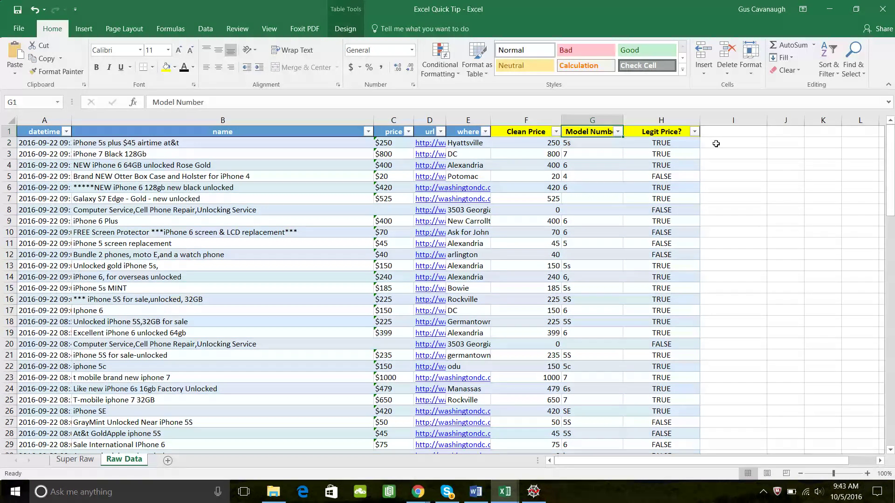
Step: Return to the top rows of the empty column I beside Legit Price?
key(Down)
key(Down)
key(Right)
key(Up)
key(Right)
key(Up)
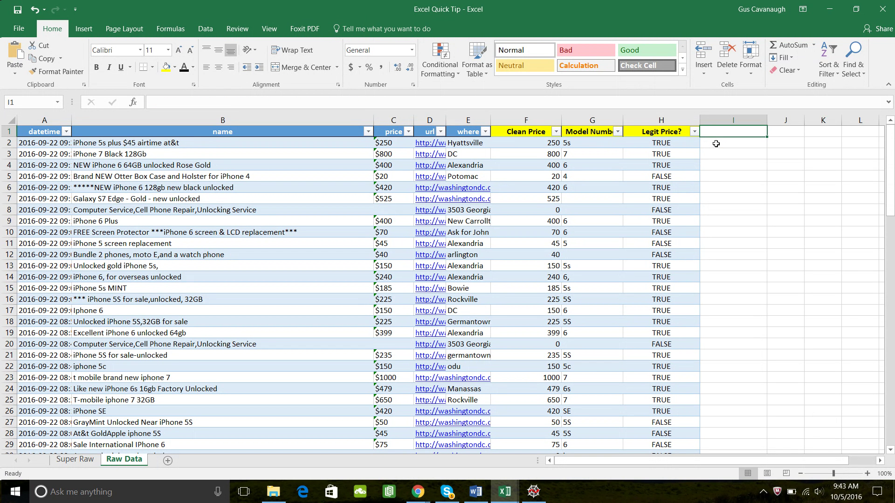
key(Down)
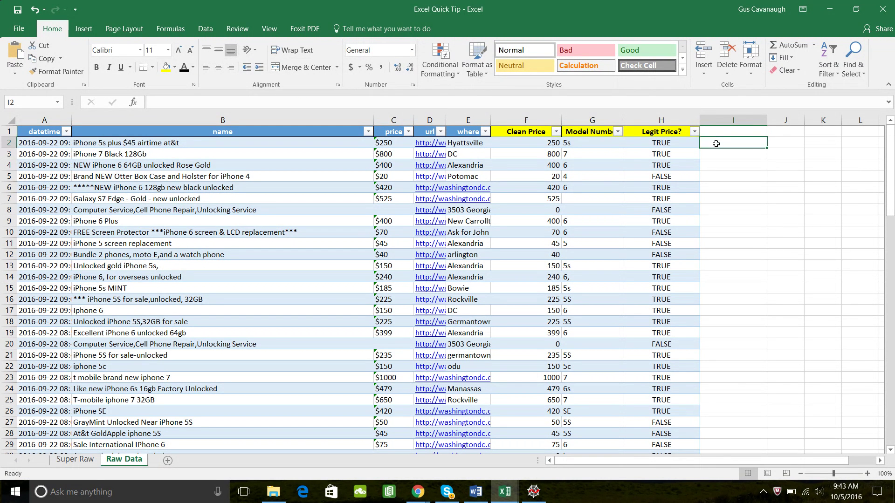
key(Down)
click(716, 143)
text(=len()
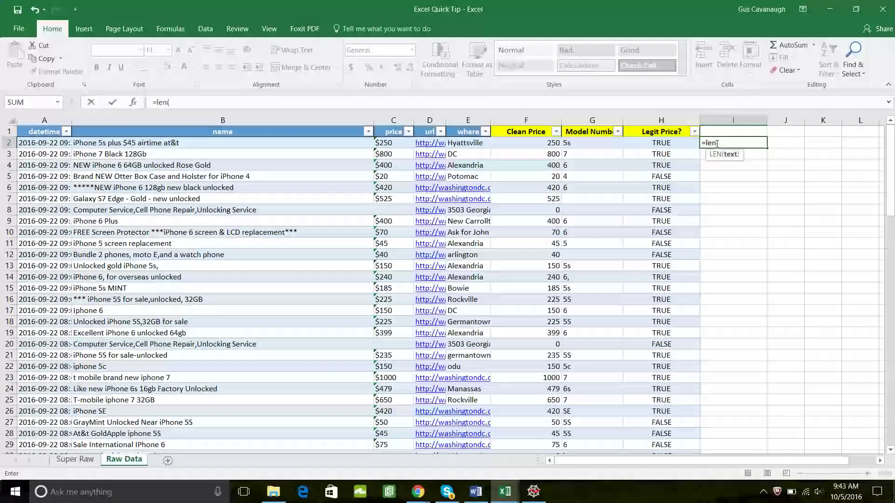
key(Left)
key(Left)
text())
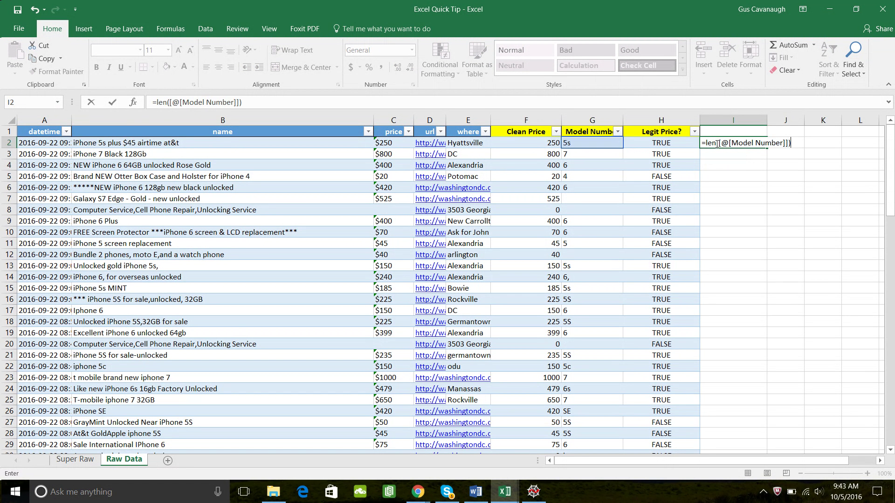
key(Return)
key(Down)
key(Down)
key(Down)
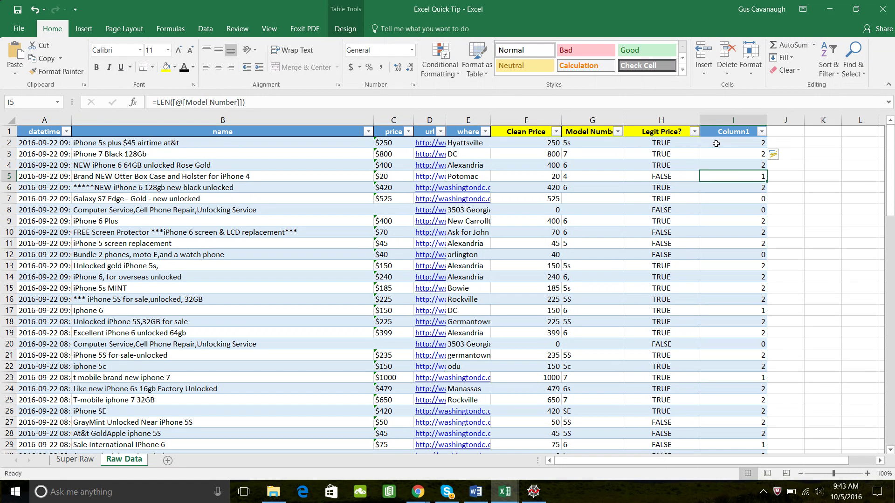
key(Down)
key(Left)
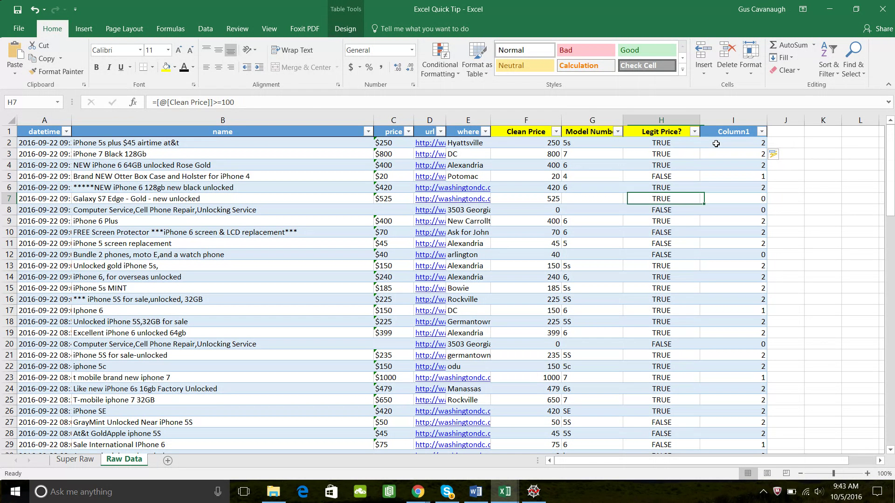
key(Left)
key(Right)
key(Right)
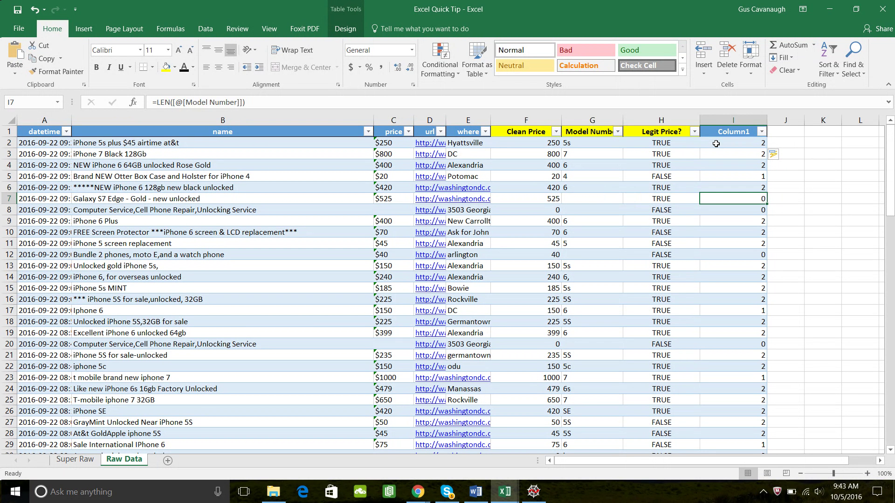
key(Down)
key(Left)
key(Left)
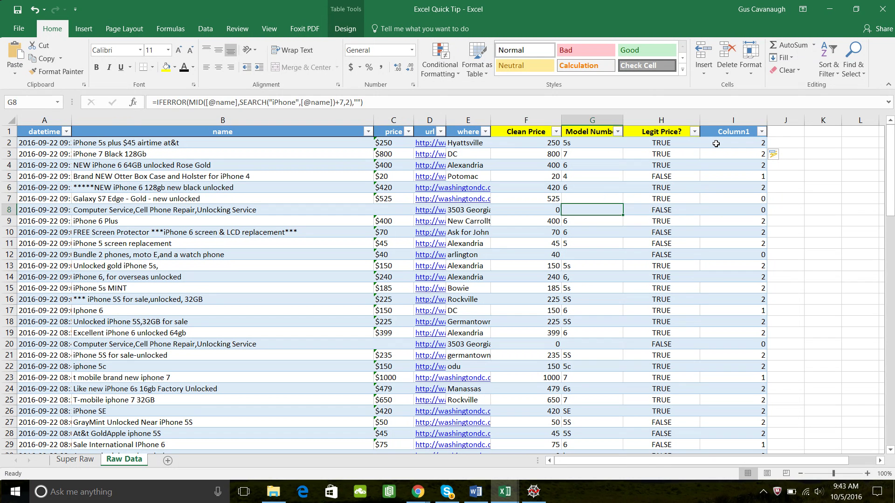
key(Right)
key(Right)
key(Left)
key(Left)
key(Left)
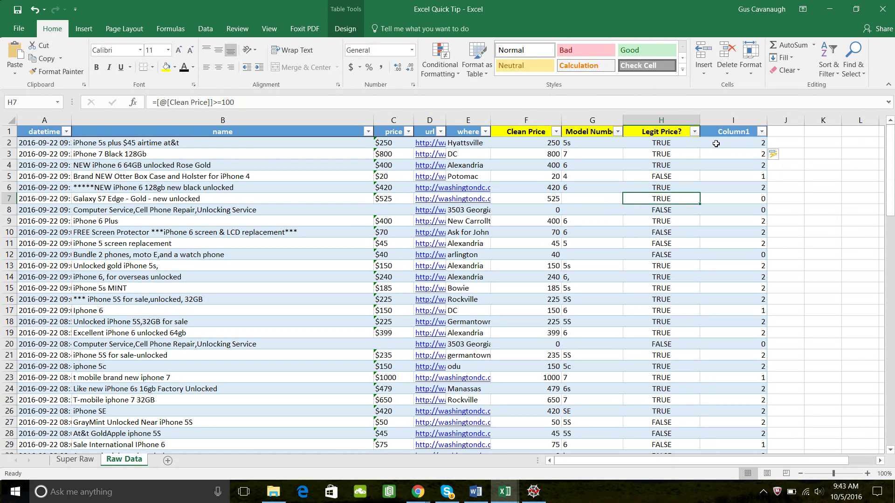
key(Right)
key(Right)
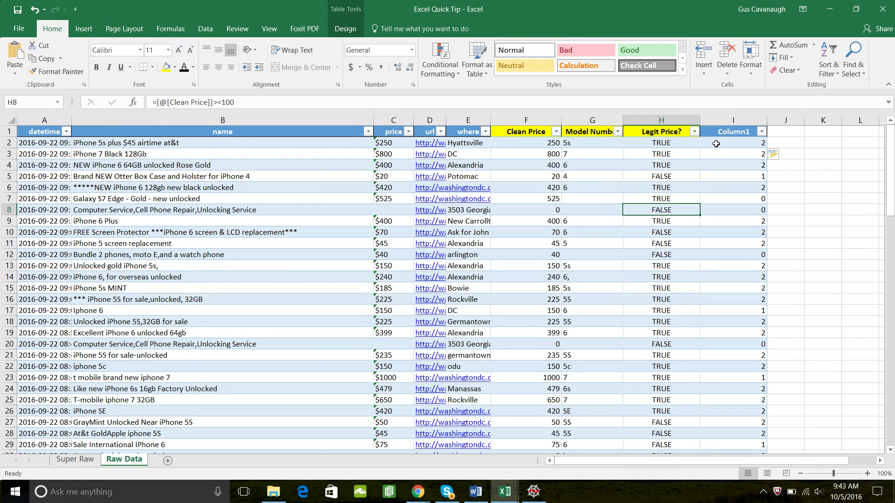
key(Up)
key(Right)
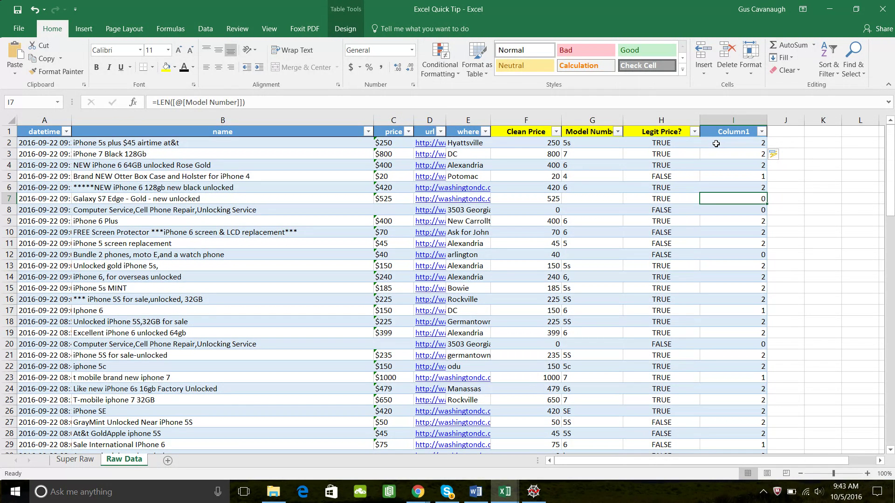
key(Left)
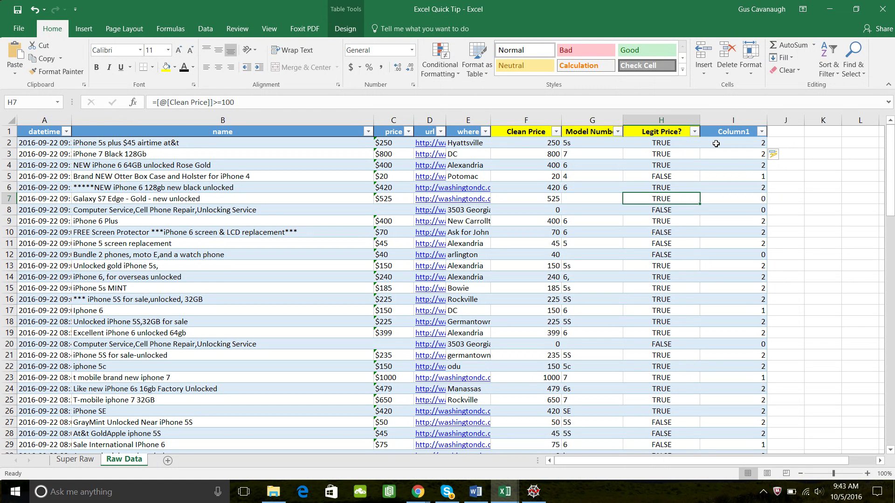
key(Left)
key(Right)
key(Right)
key(Left)
key(Up)
key(Up)
key(Up)
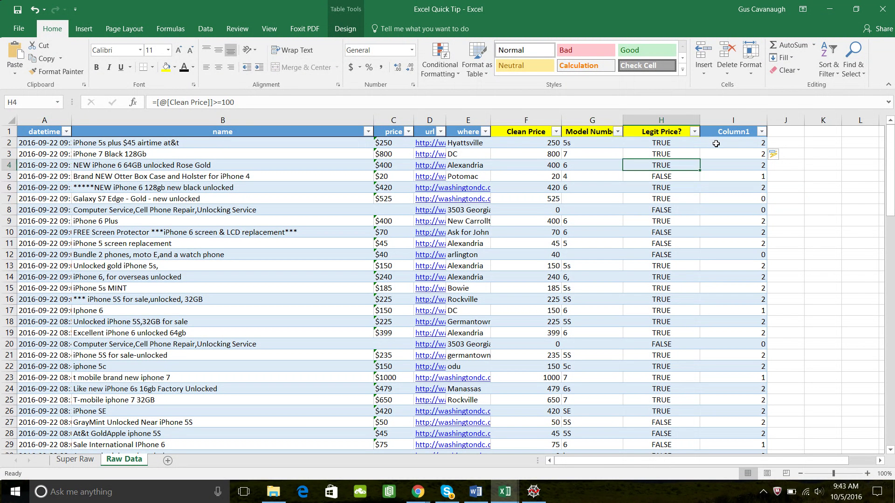
key(Up)
key(Up)
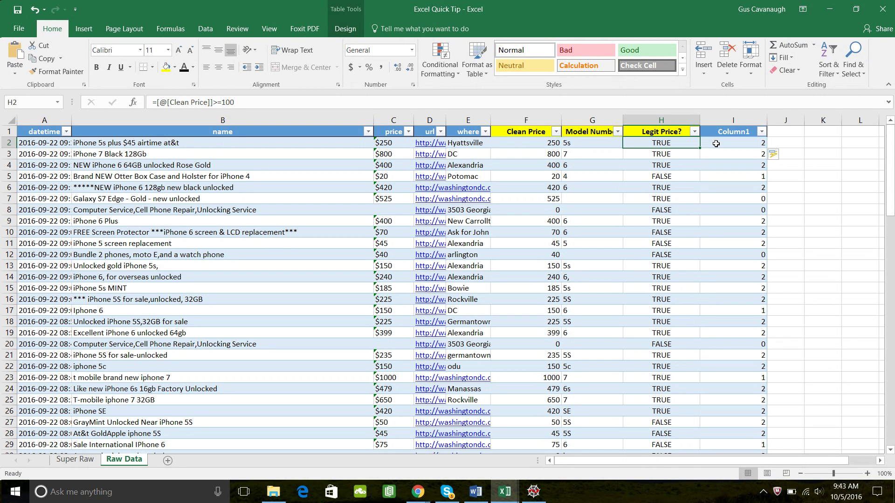
key(Right)
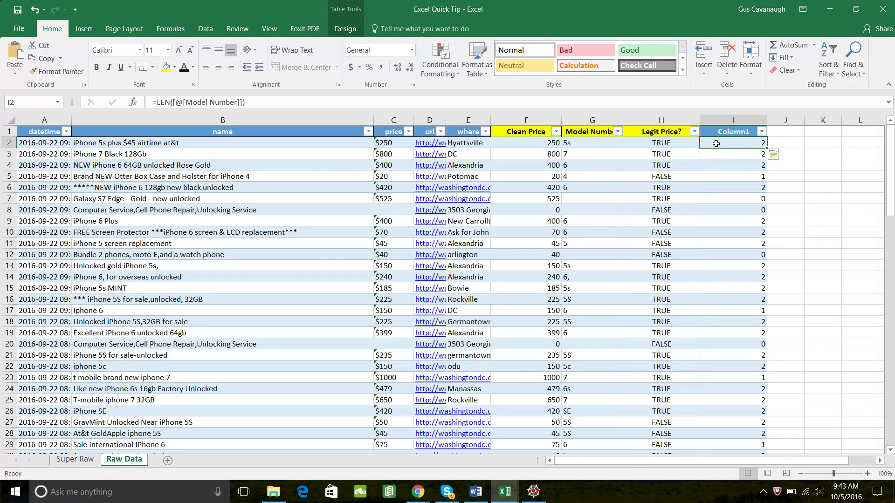
key(Down)
key(Down)
key(Down)
key(Down)
key(Down)
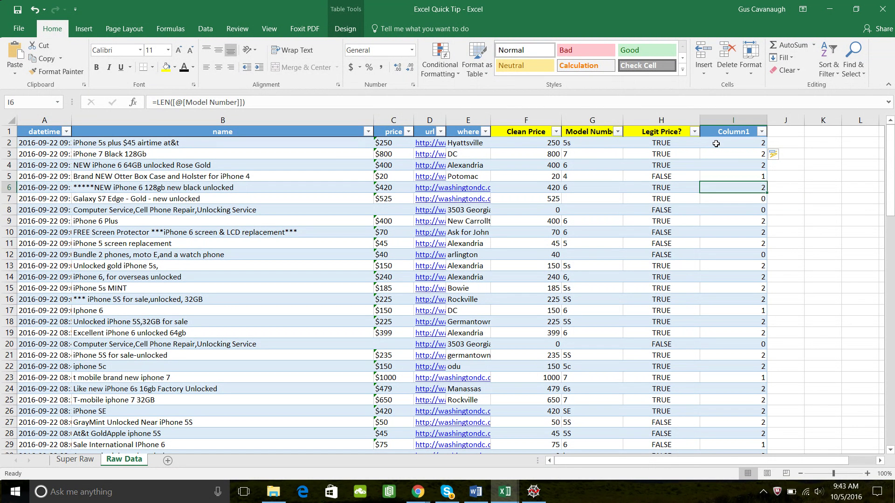
key(Up)
key(Up)
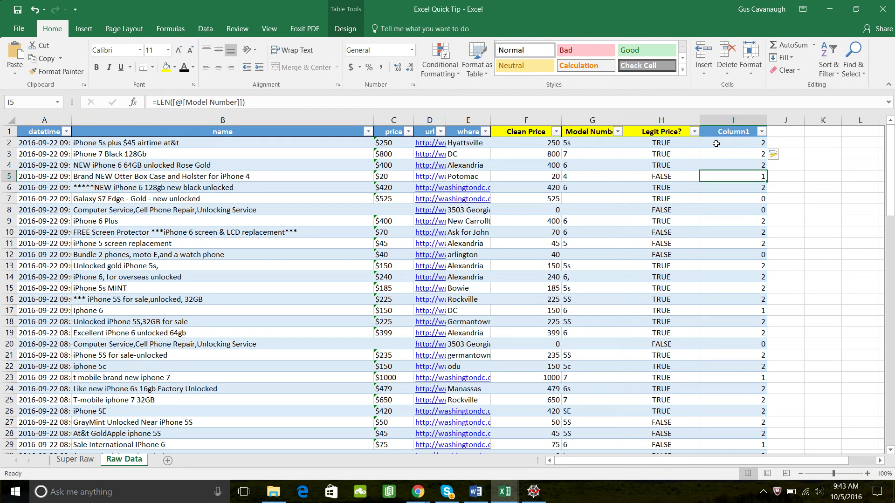
key(Down)
key(Down)
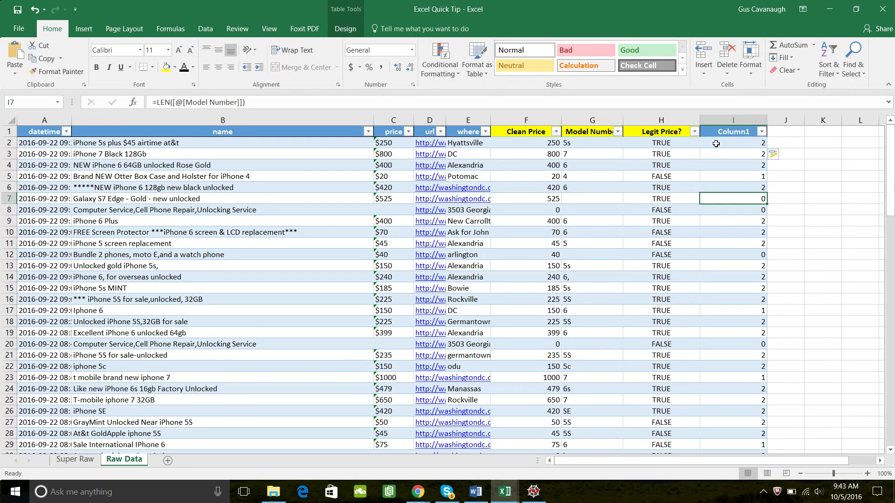
key(Up)
key(Up)
key(Up)
key(Up)
key(Up)
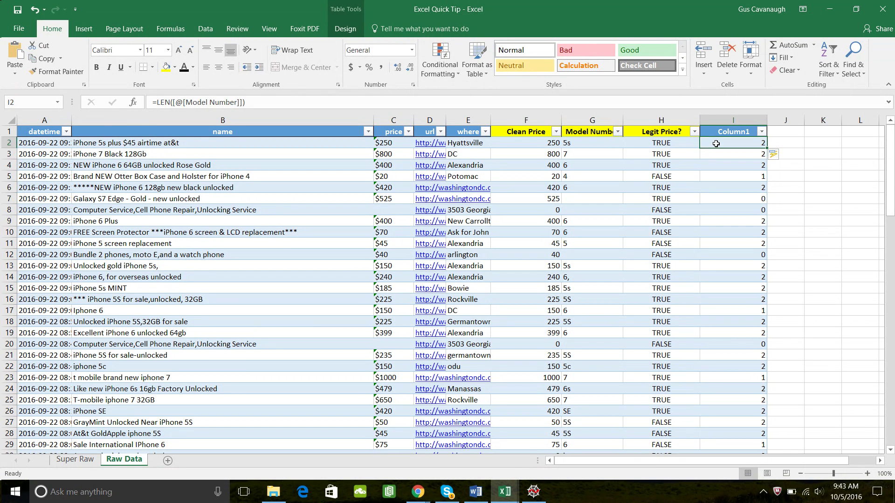
Step: Rename the I1 header to 'Legit Listing?' and give it a yellow fill
key(Up)
text(Legit)
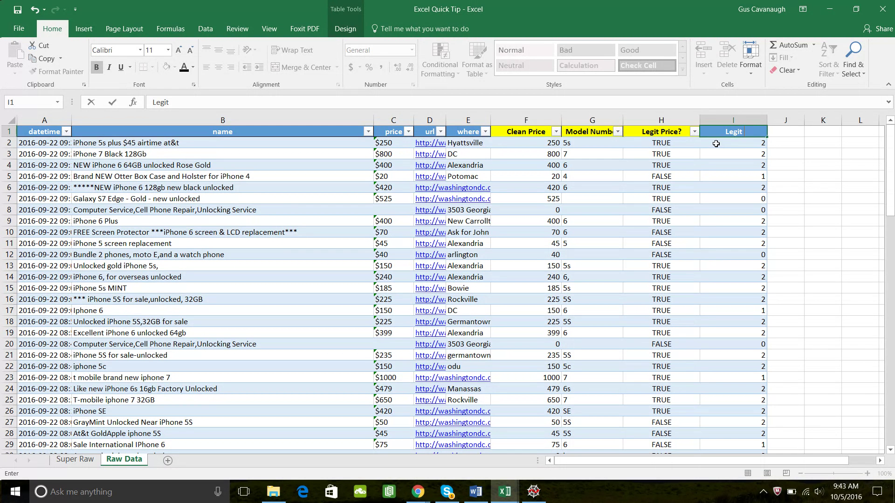
text( Listing?)
key(Return)
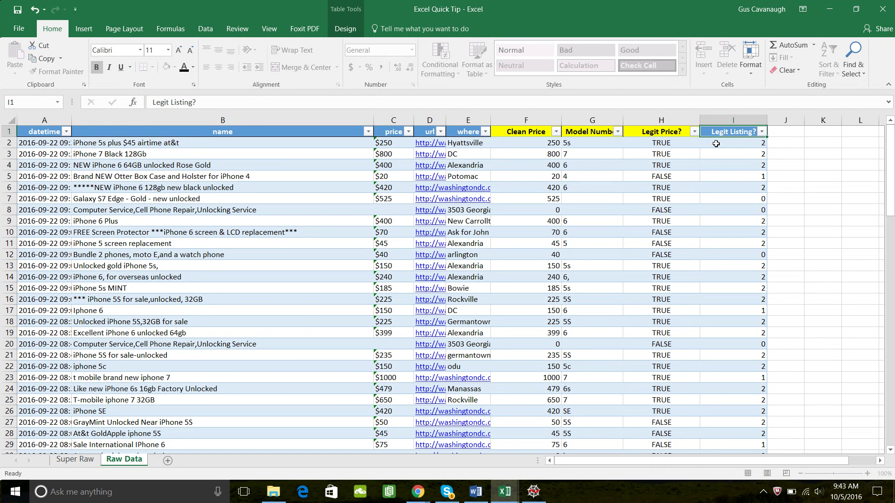
key(Up)
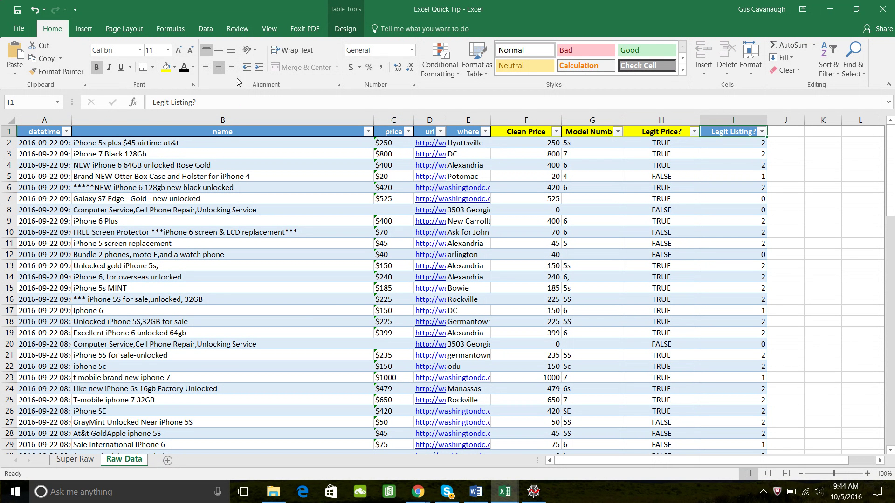
click(161, 73)
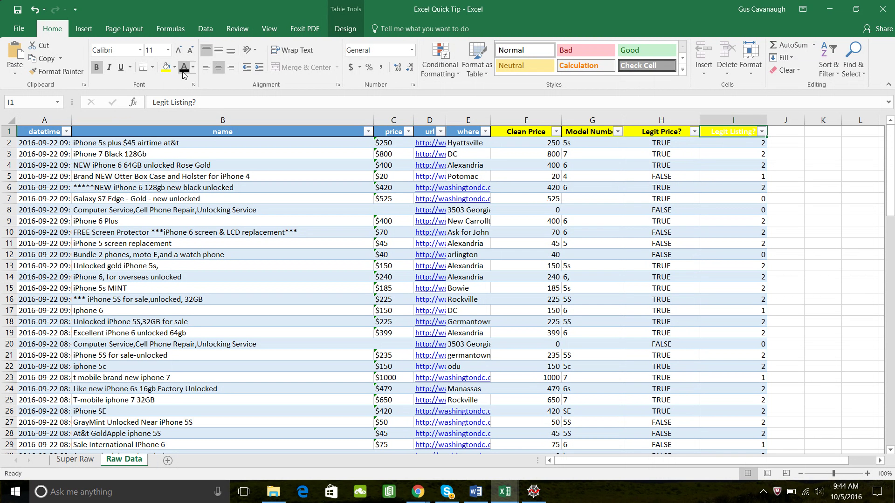
click(740, 145)
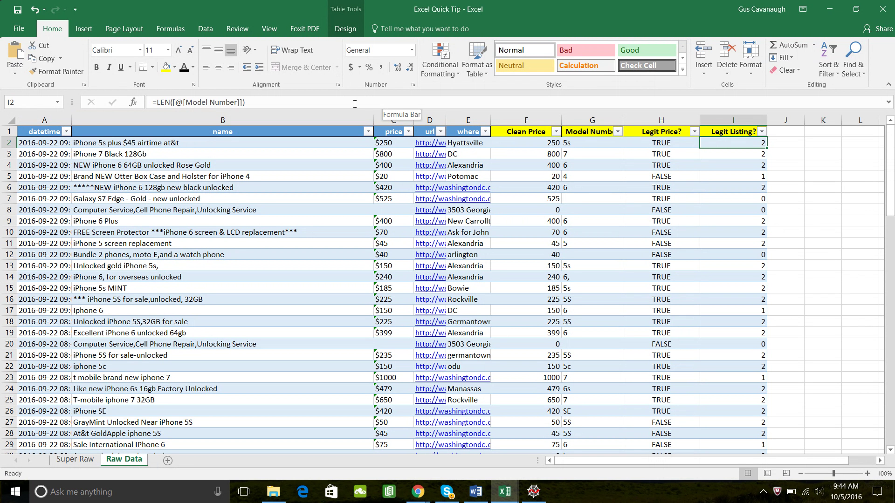
Step: Change the column I formula to =LEN([@[Model Number]])>0 and check its TRUE/FALSE results
click(370, 103)
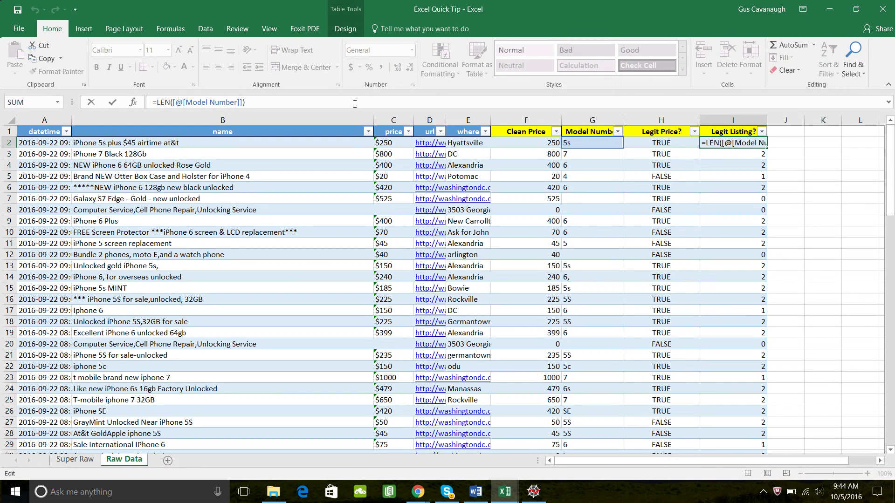
text(>)
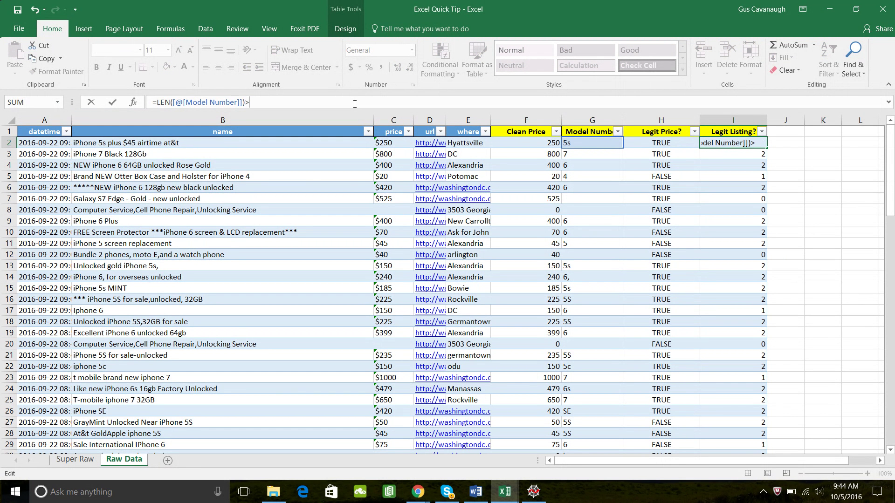
text(0)
key(ctrl+Return)
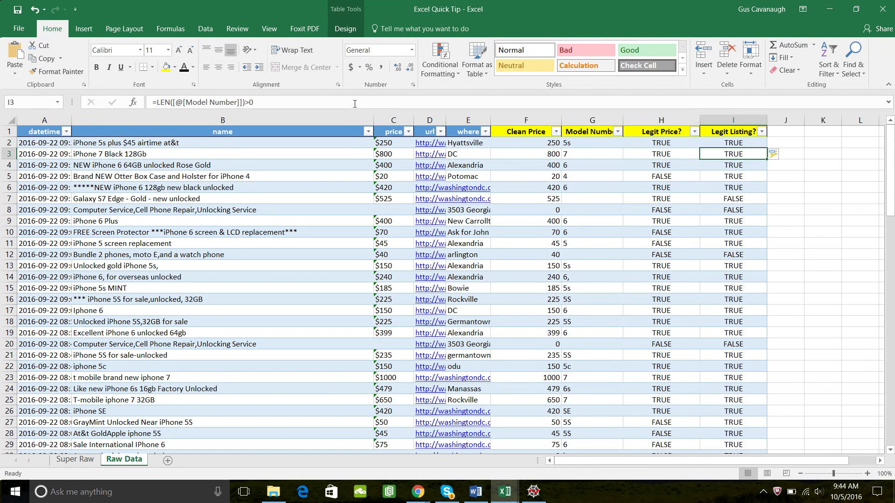
key(Down)
key(Down)
key(Down)
key(Down)
key(Down)
key(Up)
key(Up)
key(Up)
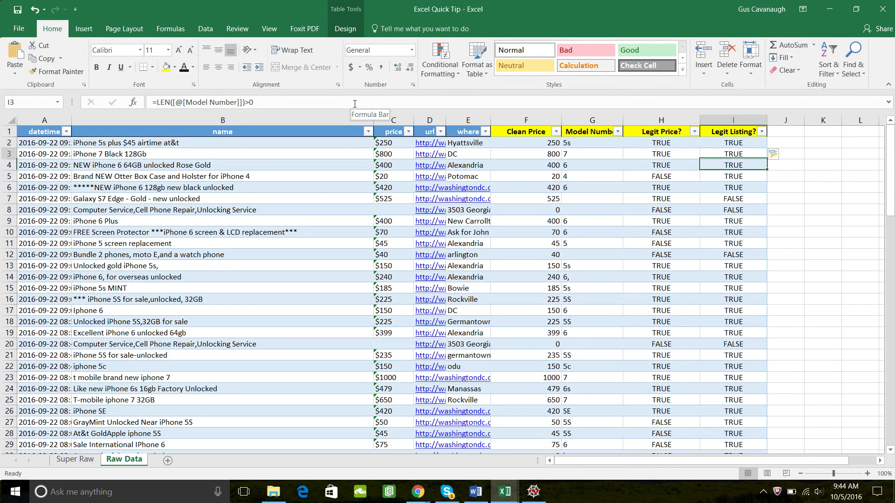
key(Up)
key(Up)
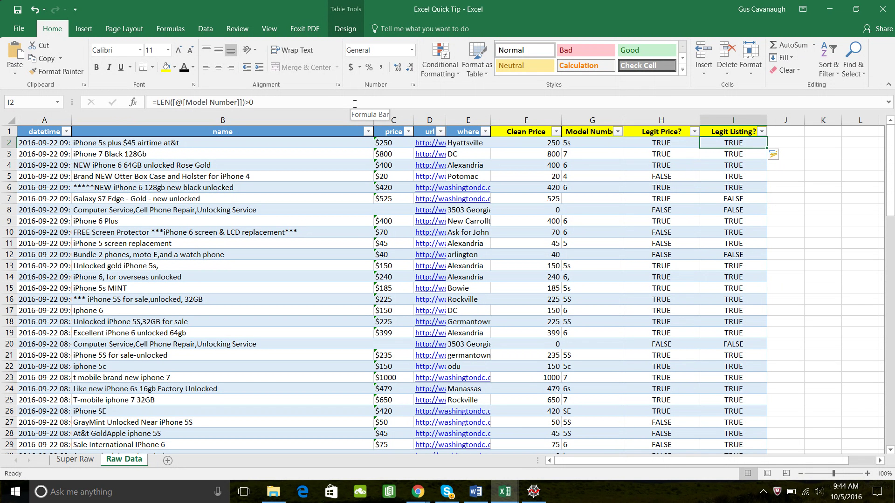
Step: Wrap the I2 formula in AND with [@[Legit Price?]]=TRUE as the second condition
click(157, 103)
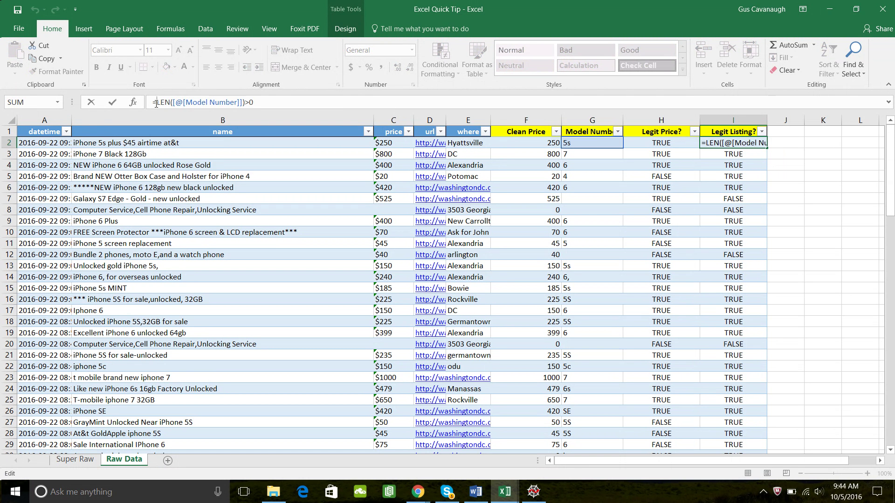
text(AND()
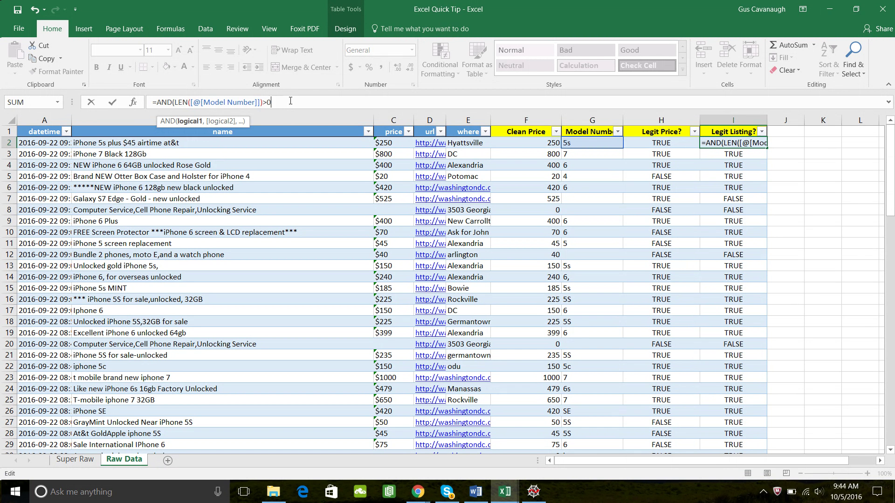
text(,E:E)
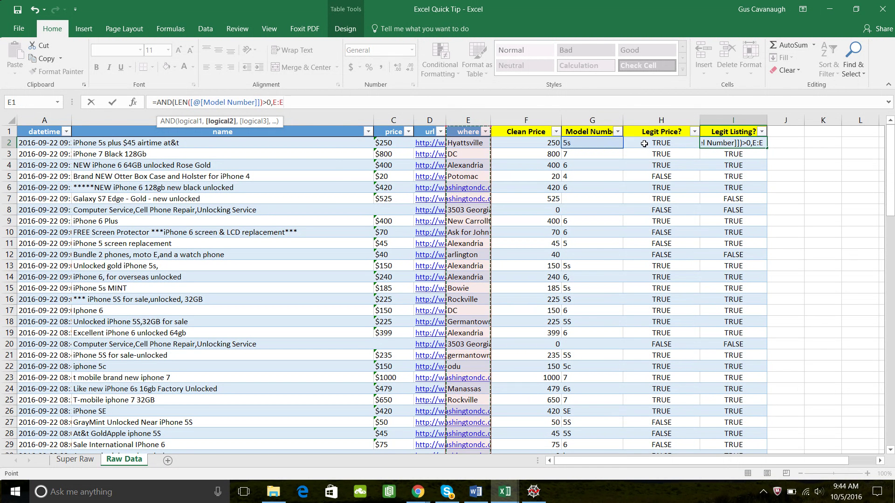
click(644, 144)
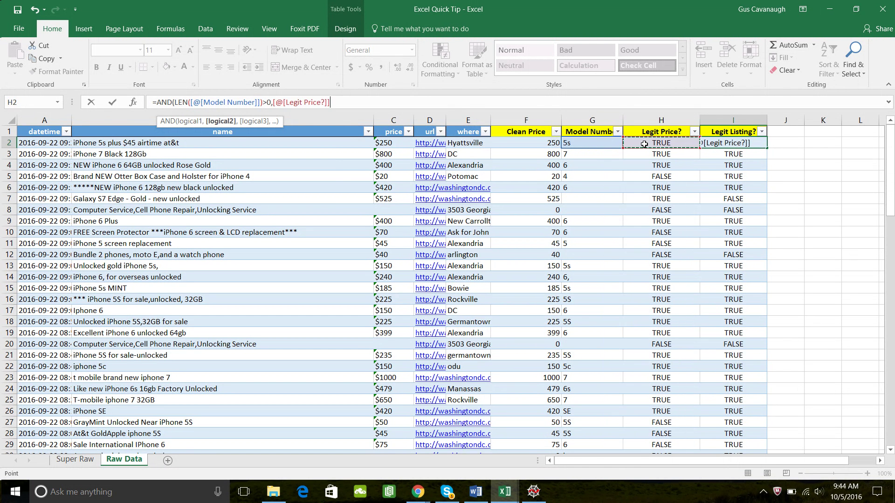
text(=TRUE)
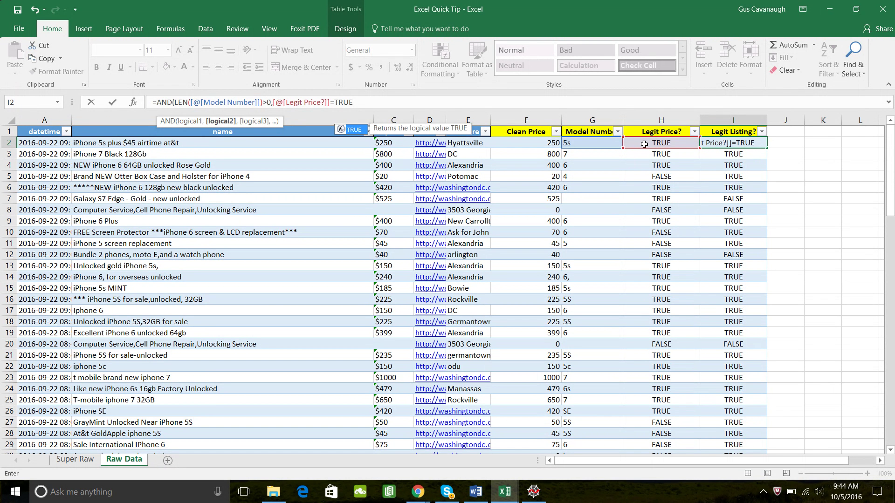
text())
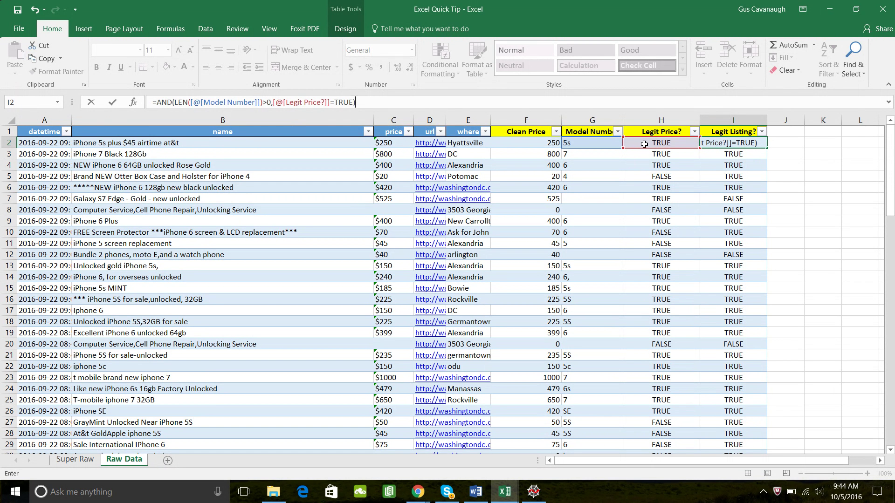
key(Return)
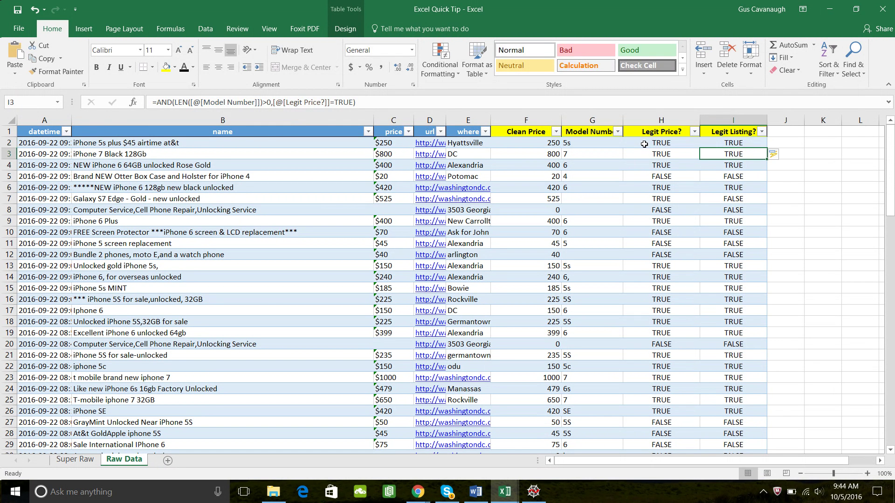
key(Up)
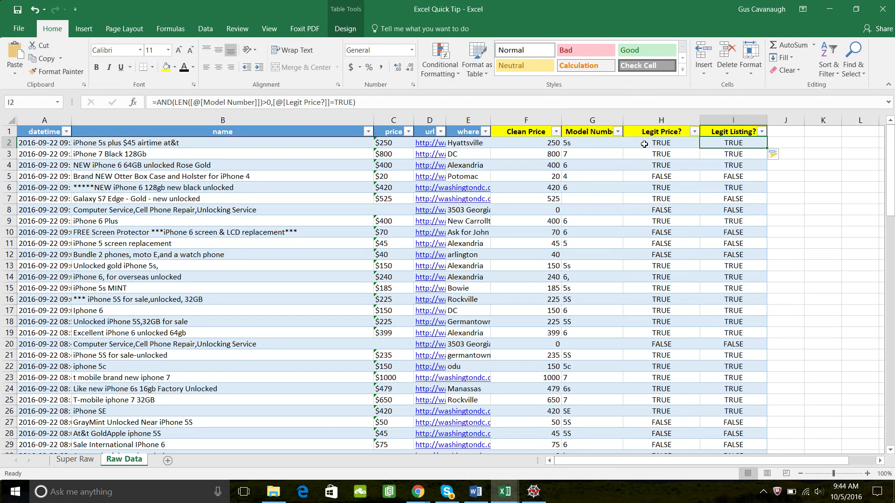
click(645, 144)
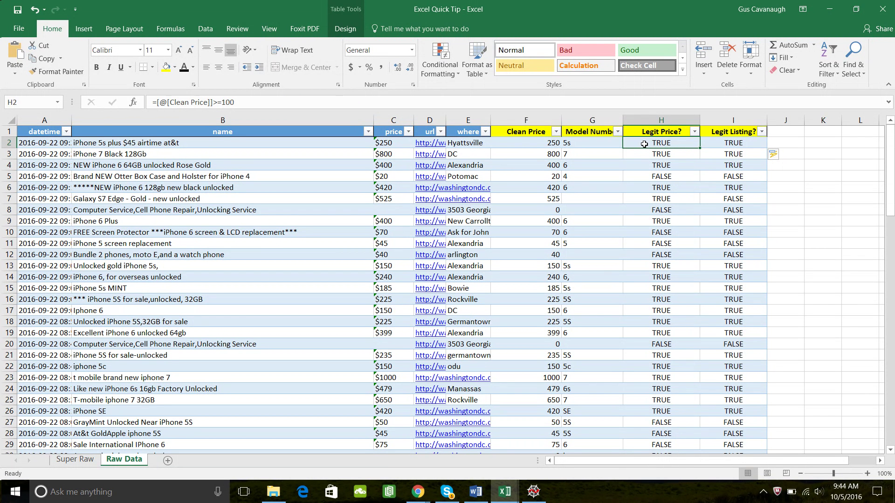
key(Right)
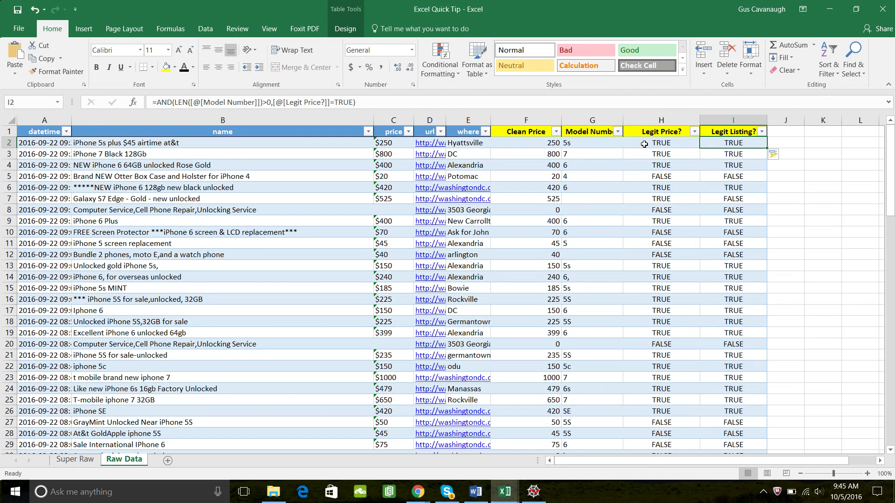
click(645, 144)
key(Left)
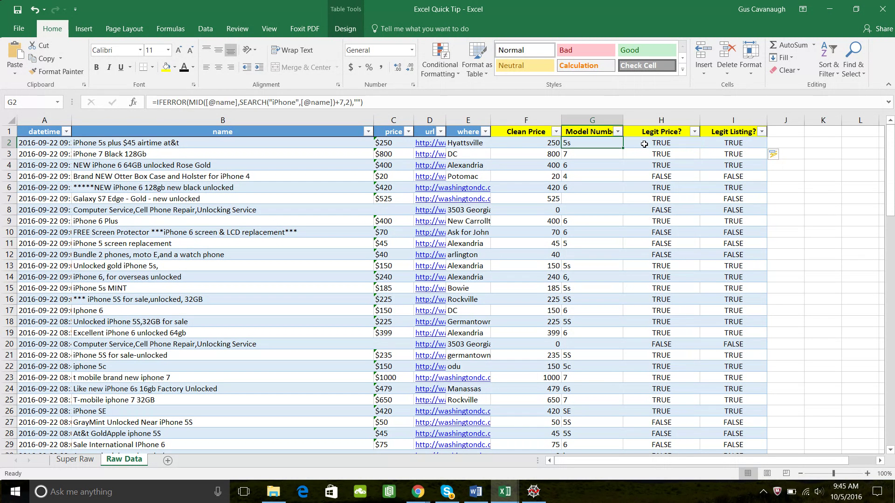
key(Right)
key(Right)
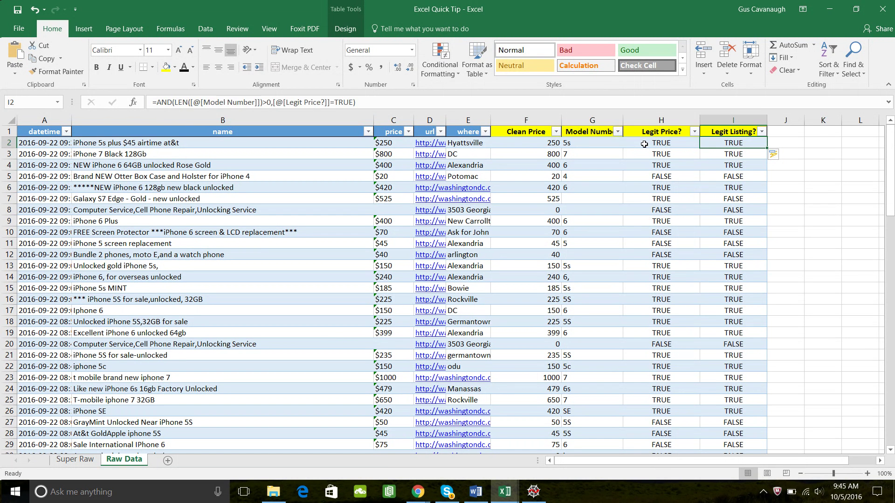
key(Up)
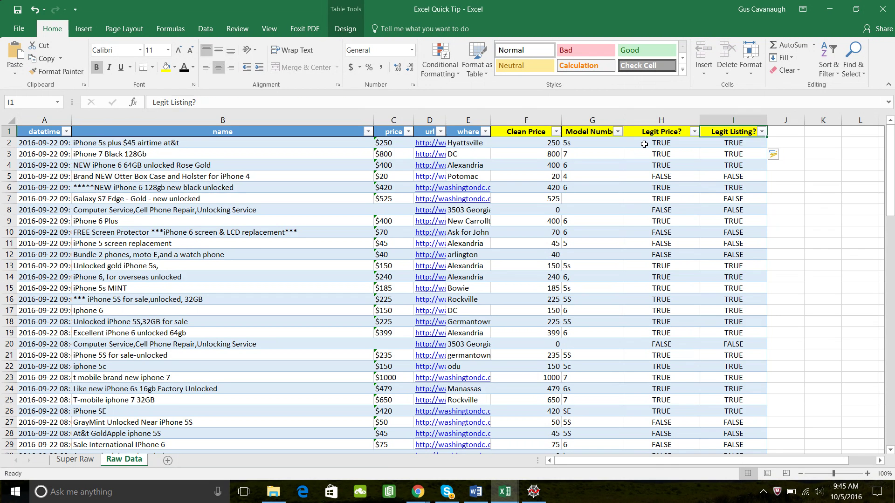
key(ctrl+shift+Down)
key(Down)
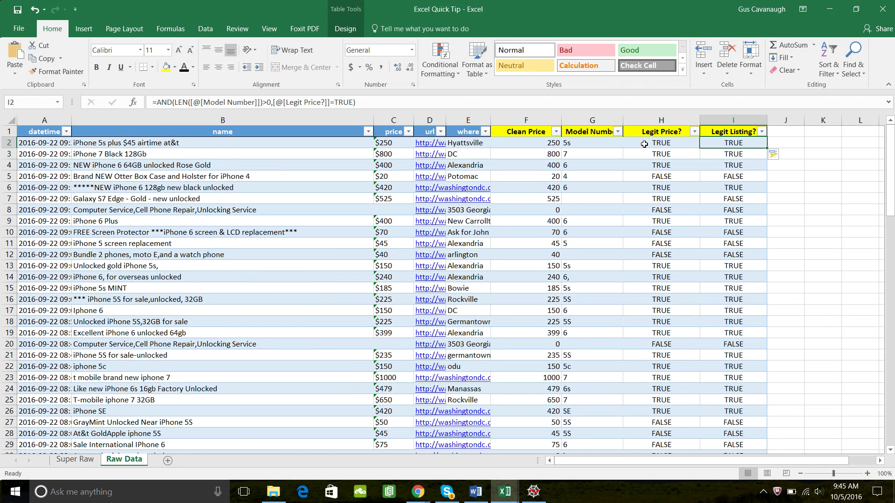
Step: Enter =LEN([@[Model Number]])>0 in I2 so column I fills with the check
text(=len()
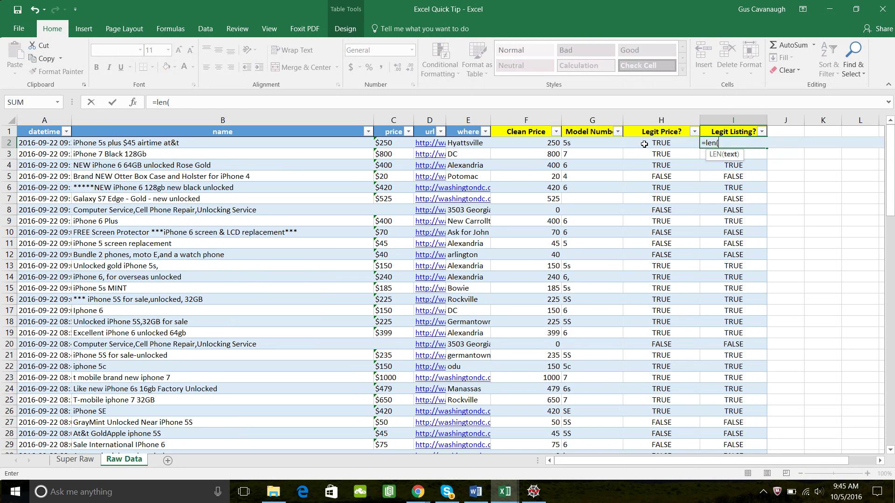
key(Left)
key(Left)
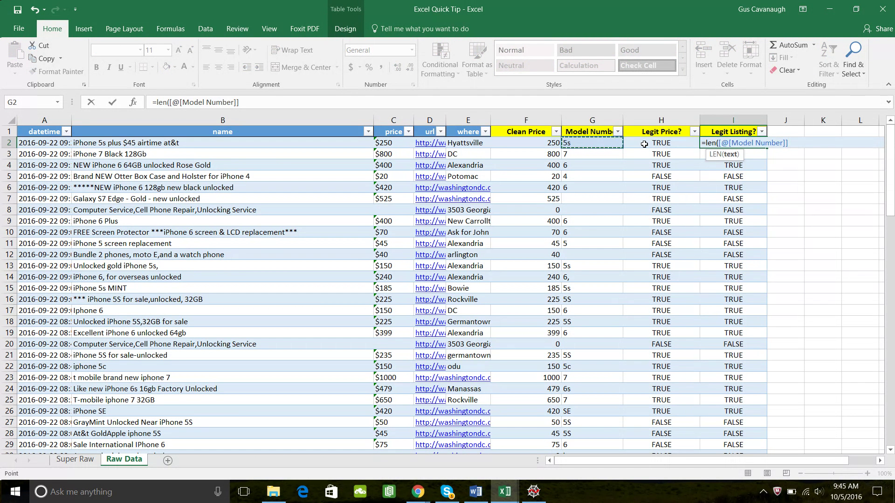
text()>)
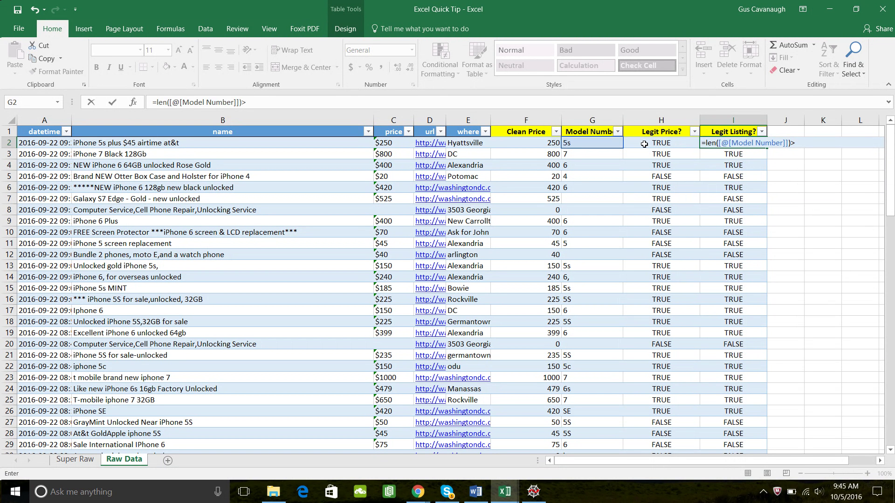
text(0)
key(Return)
Step: Rename I1 to 'Legit Model?' and start typing the 'Legit Listing?' header in J1
key(Up)
key(Up)
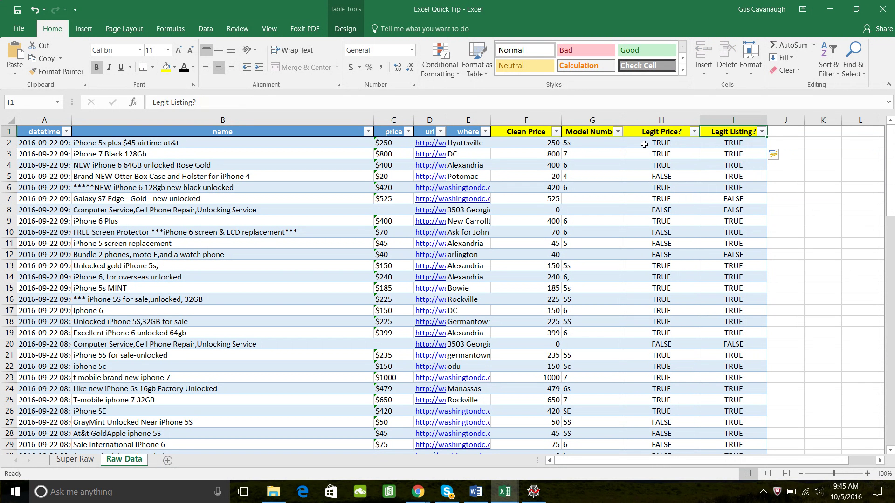
text(Legit Model?)
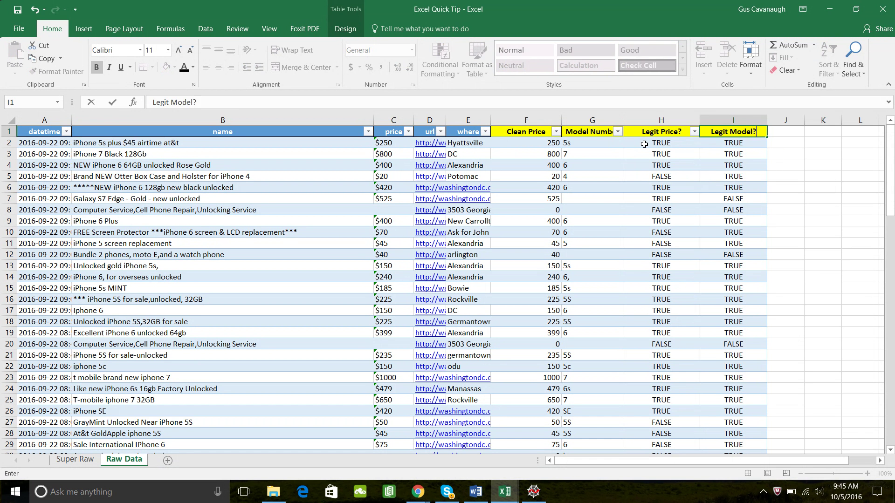
key(Return)
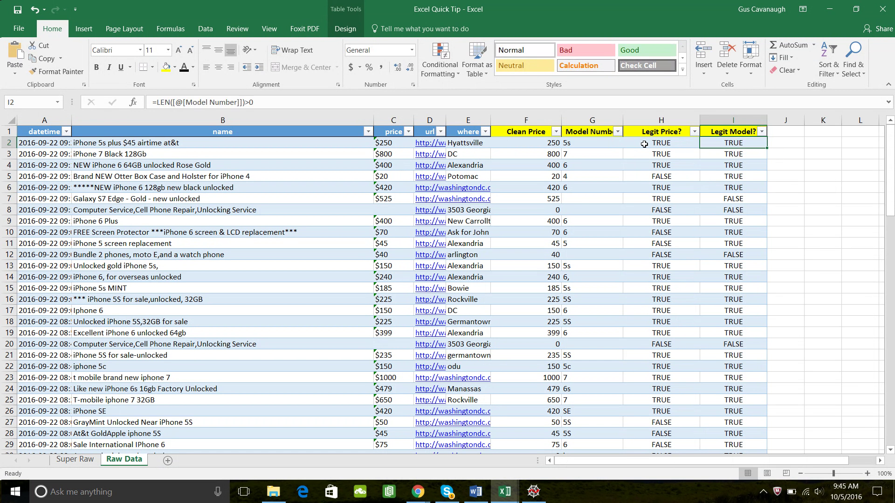
key(Up)
key(Right)
text(Legit)
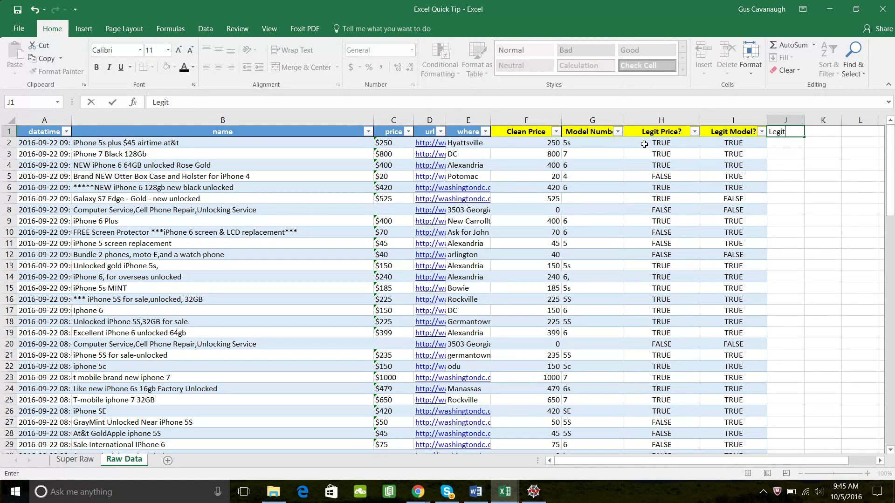
text( Listing?)
Step: Finish the 'Legit Listing?' header in J1, fill it yellow, and autofit column J
key(Return)
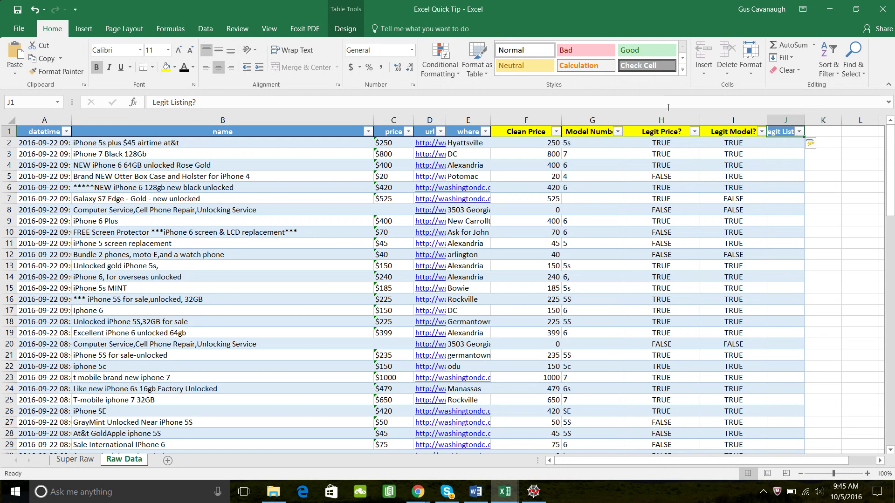
click(164, 67)
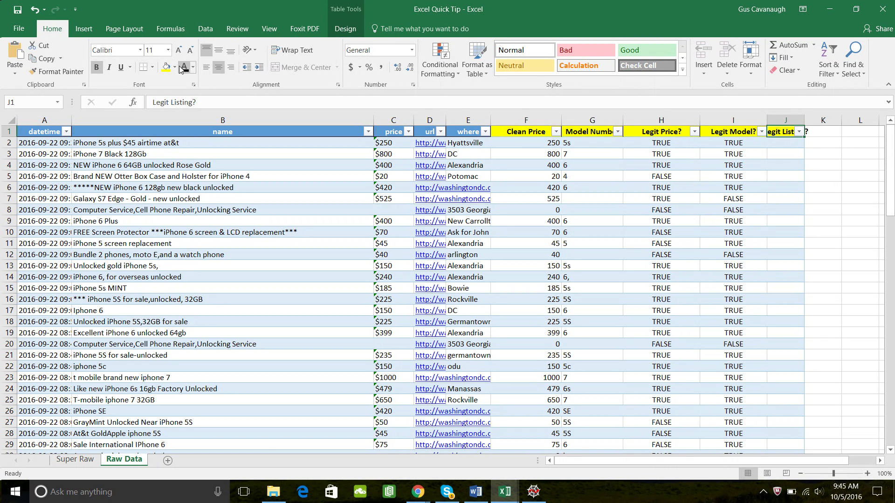
key(alt+h)
key(o)
key(i)
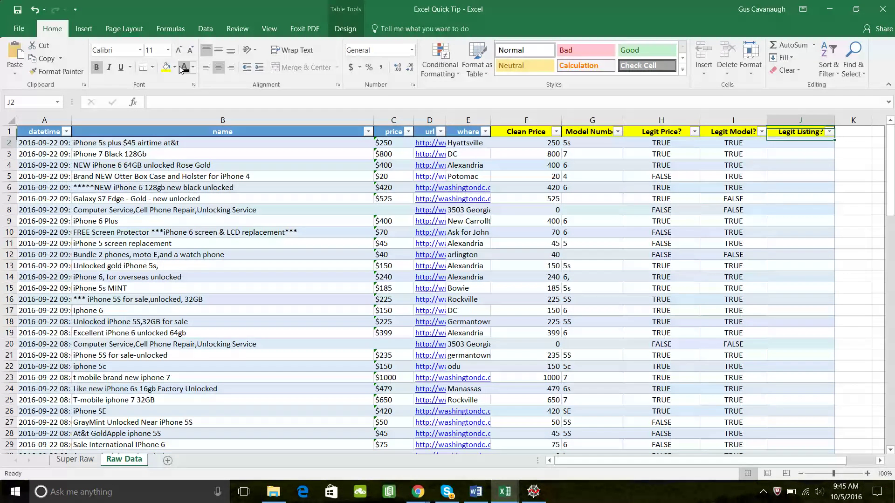
Step: Enter =AND([@[Legit Price?]]=TRUE,[@[Legit Model?]]=TRUE) in J2 to fill the column
key(Down)
text(=and()
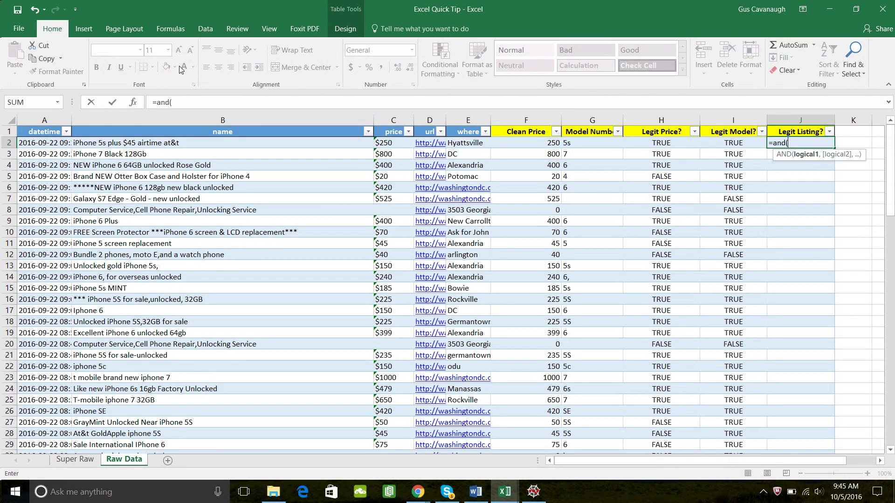
key(Left)
key(Left)
key(Left)
key(Right)
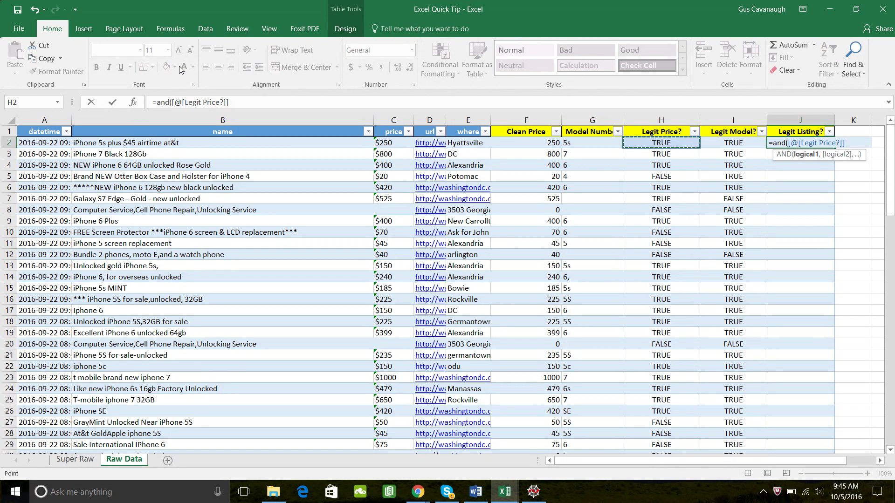
text(=TRUE,)
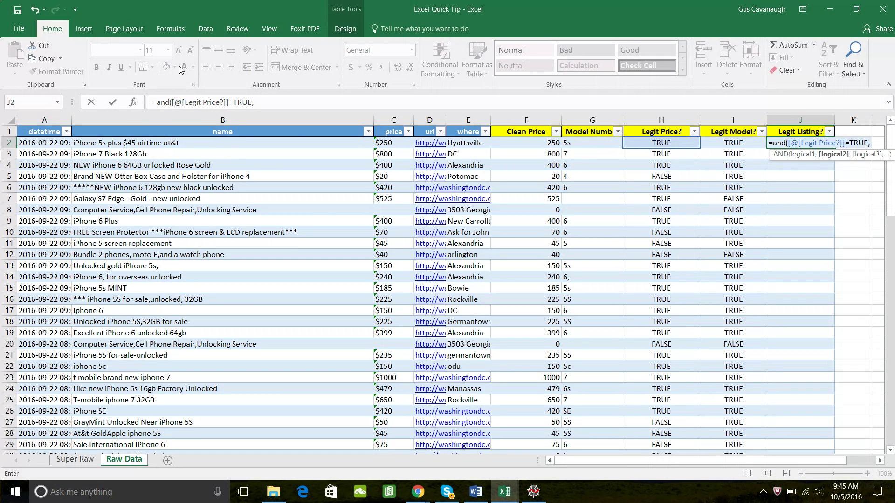
key(Left)
text(=)
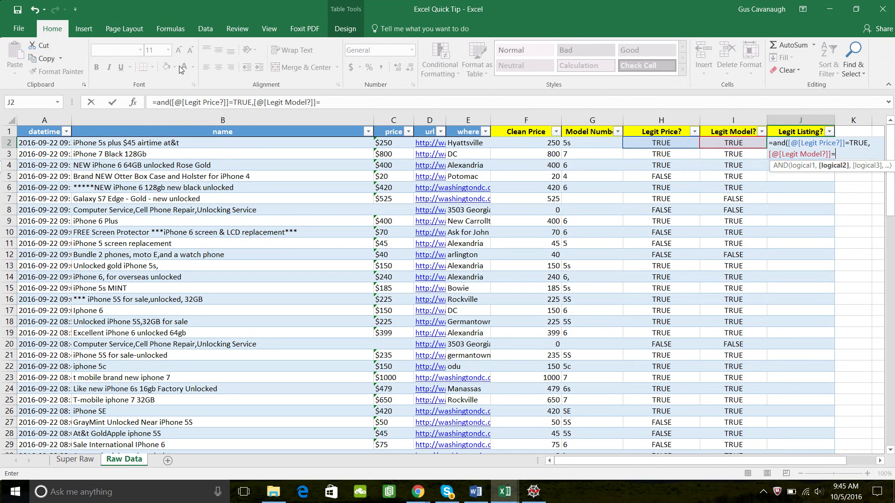
text(TRUE))
key(Return)
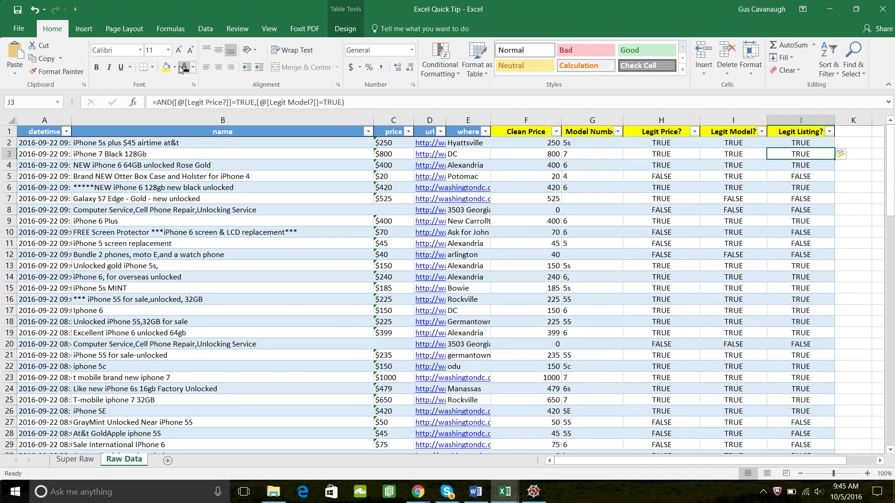
key(Down)
key(Down)
key(Left)
key(Left)
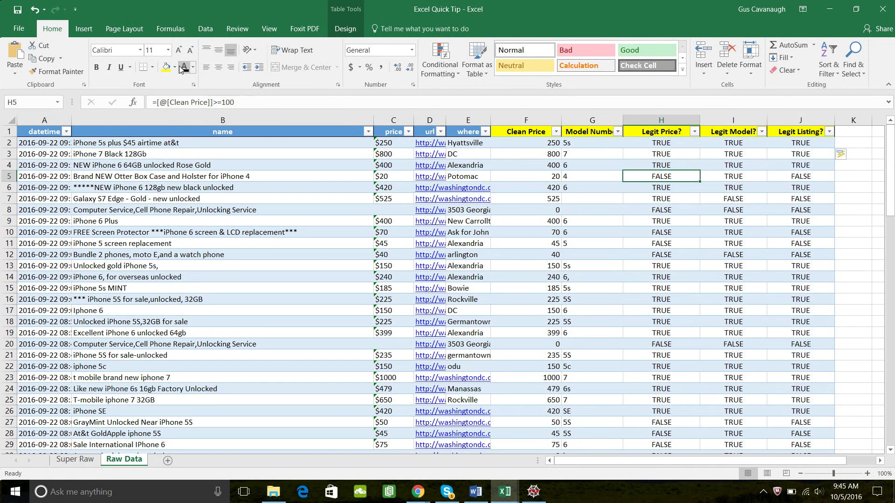
key(Left)
key(Left)
key(Right)
key(Right)
key(Down)
key(Down)
key(Down)
key(Down)
key(Up)
key(Up)
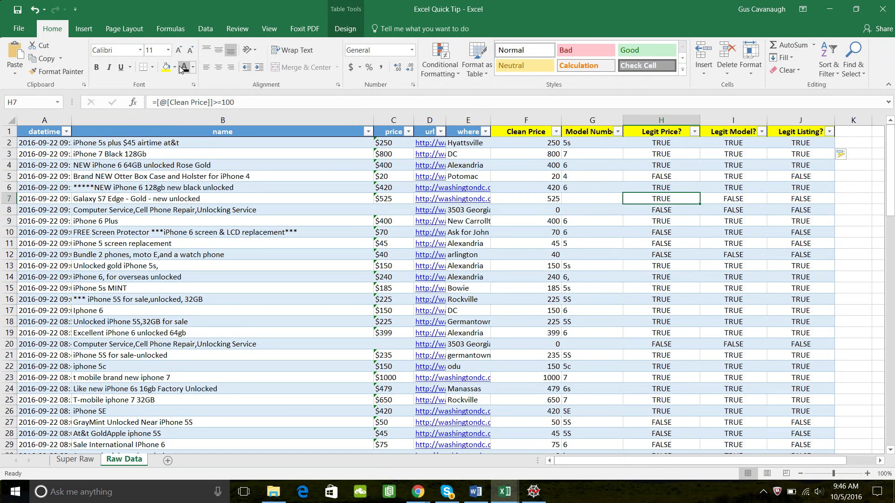
key(Right)
key(Right)
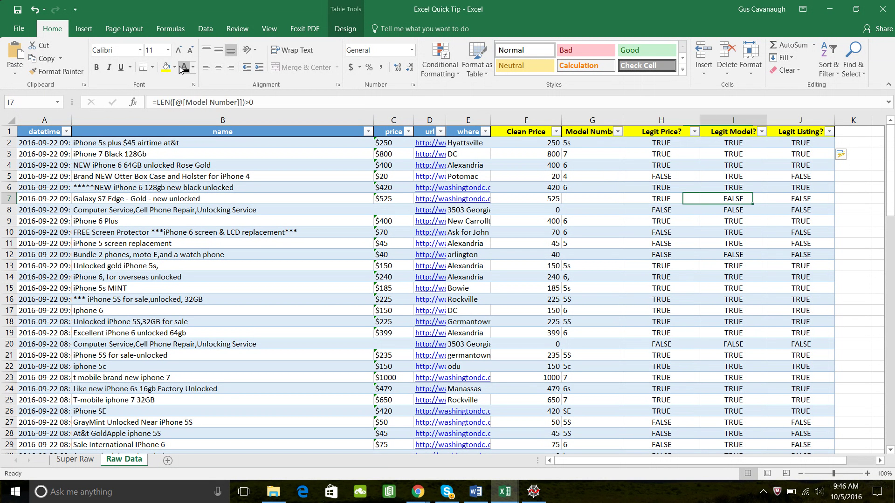
key(ctrl+Up)
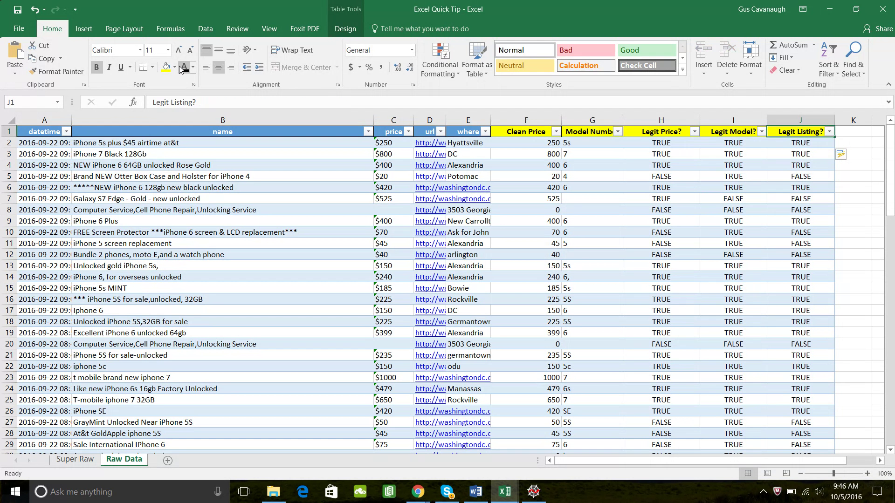
key(Down)
key(Up)
key(Down)
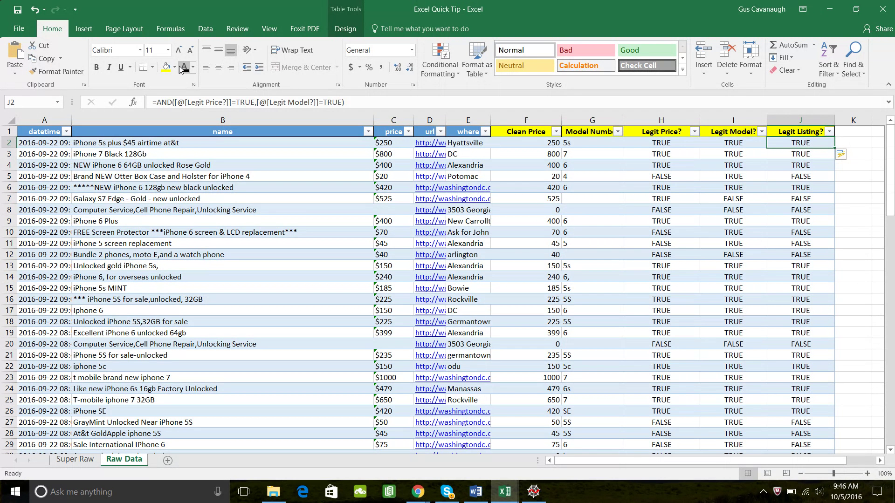